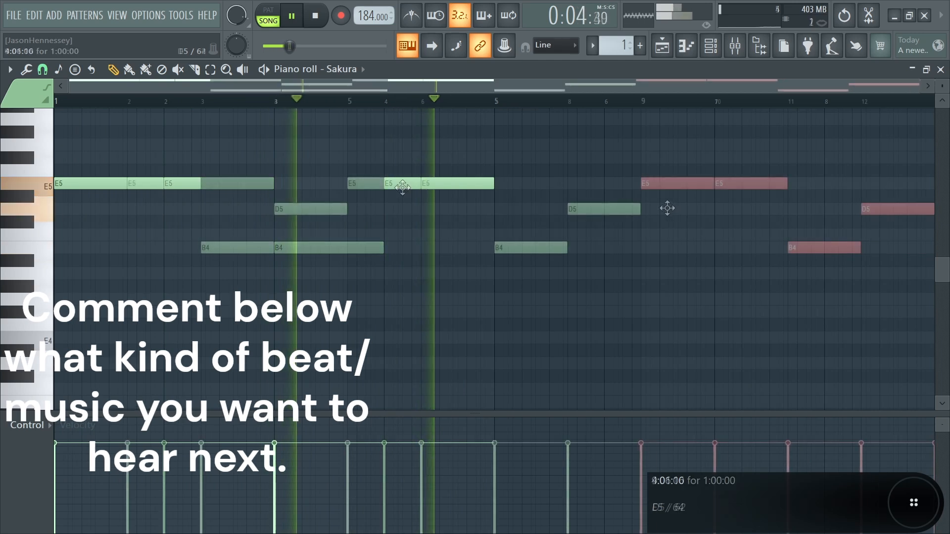
# In the Sakura melody, place a short C6 note at the start of bar 7 and start the B4 note right after it.
pyautogui.keyDown('ctrl'); pyautogui.scroll(-3, 399, 297); pyautogui.keyUp('ctrl')
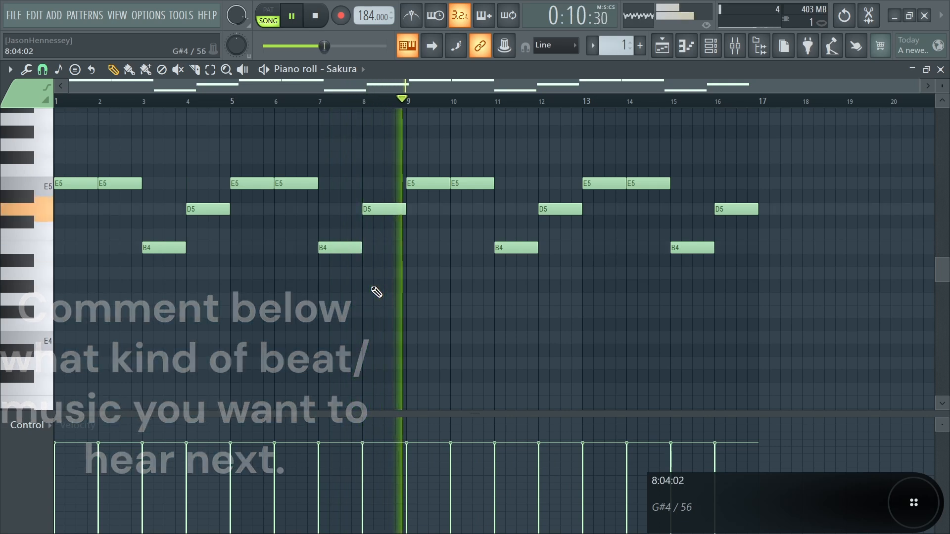
pyautogui.press('space')
pyautogui.scroll(4, 515, 247)
pyautogui.scroll(-4, 409, 248)
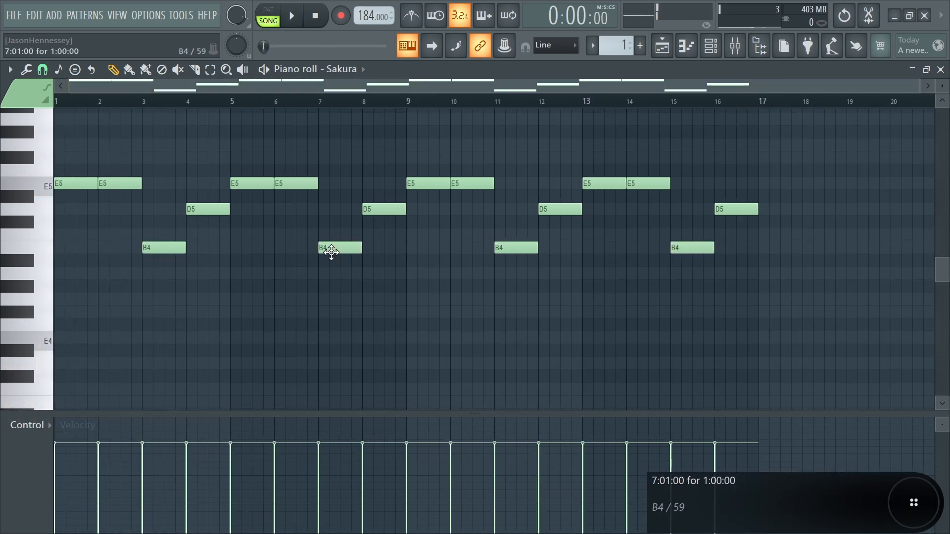
pyautogui.scroll(2, 347, 247)
pyautogui.scroll(3, 347, 247)
pyautogui.scroll(-4, 325, 250)
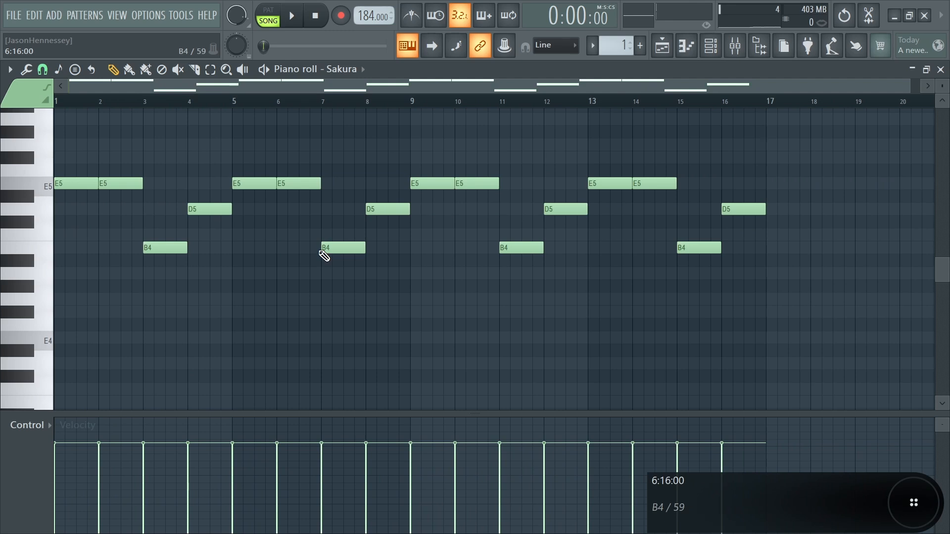
pyautogui.scroll(2, 341, 258)
pyautogui.scroll(1, 351, 248)
pyautogui.scroll(3, 393, 252)
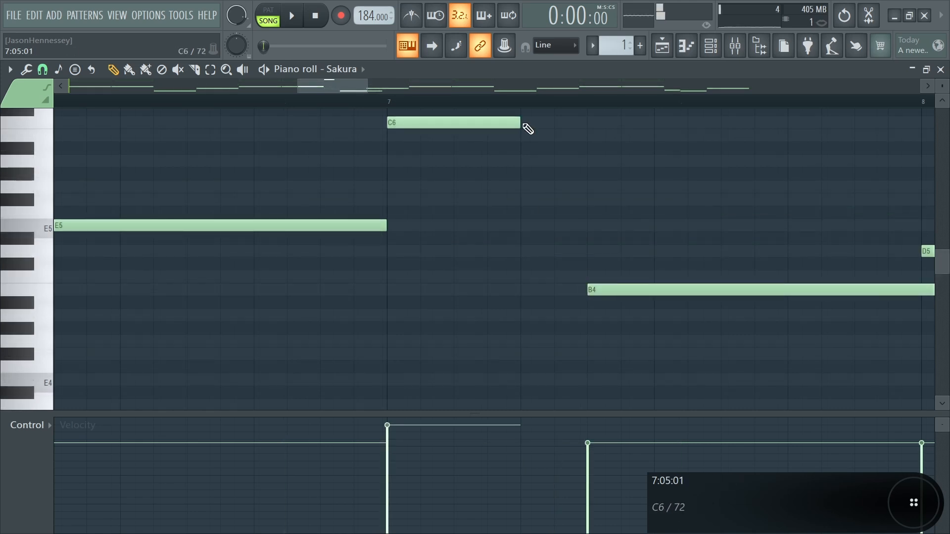
pyautogui.scroll(-6, 533, 244)
pyautogui.scroll(3, 549, 287)
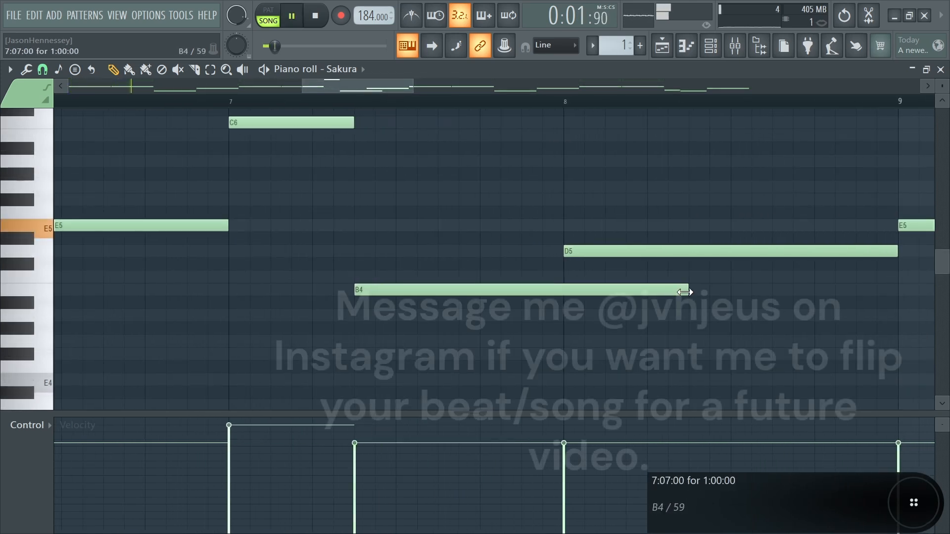
# Place a short note at the start of bar 15, raise it an octave to C6, and fit the shortened B4 after it.
pyautogui.scroll(-4, 514, 287)
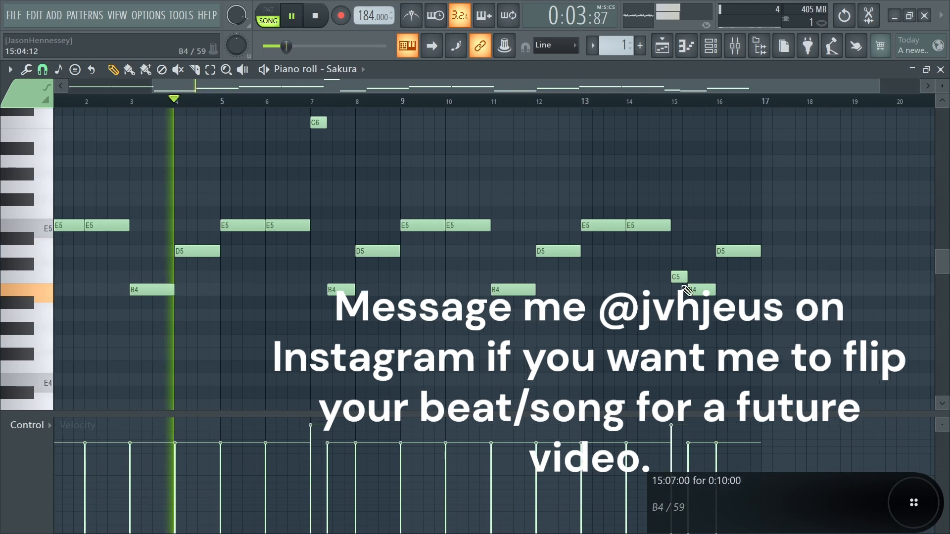
pyautogui.scroll(4, 543, 284)
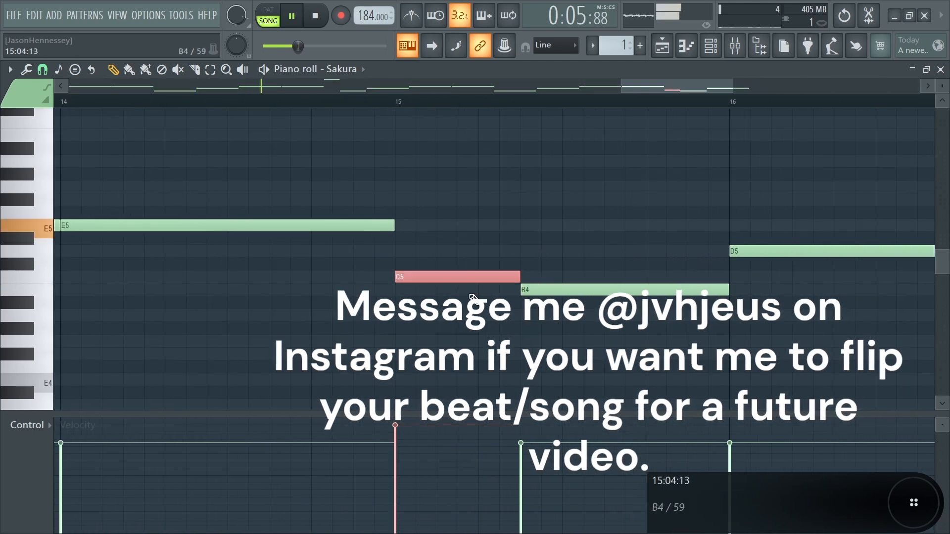
pyautogui.hotkey('ctrl', 'Up')
pyautogui.scroll(-4, 534, 240)
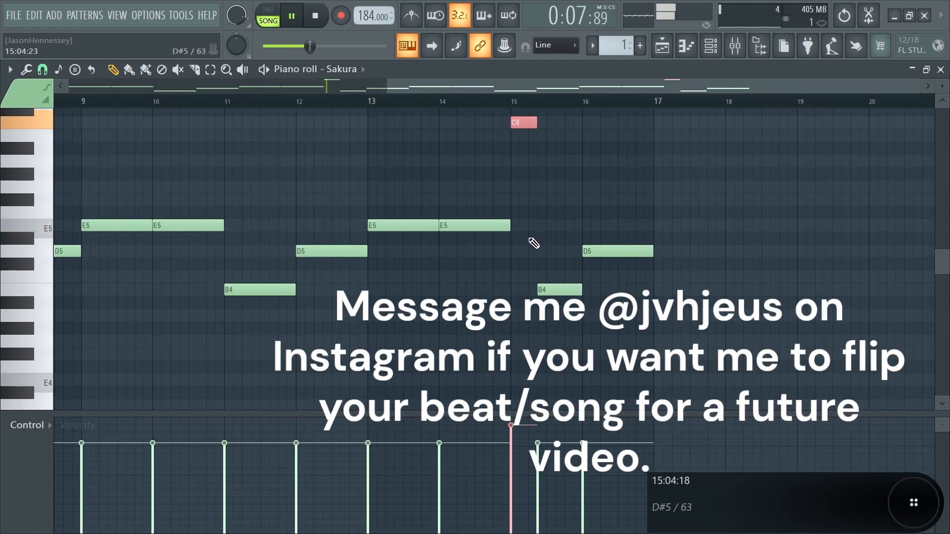
pyautogui.scroll(-3, 541, 265)
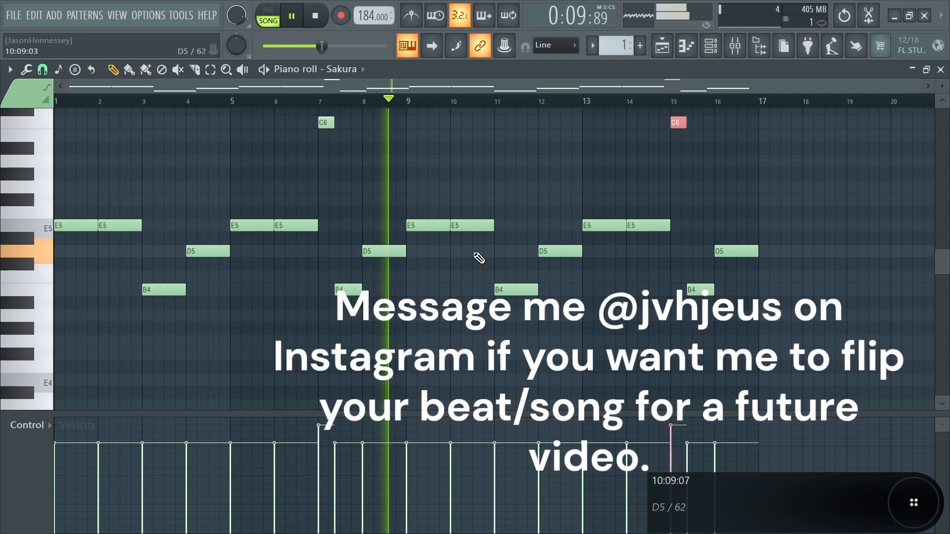
# Add a Harmor channel with the Filthy preset and open its piano roll.
pyautogui.click(688, 46)
pyautogui.press('space')
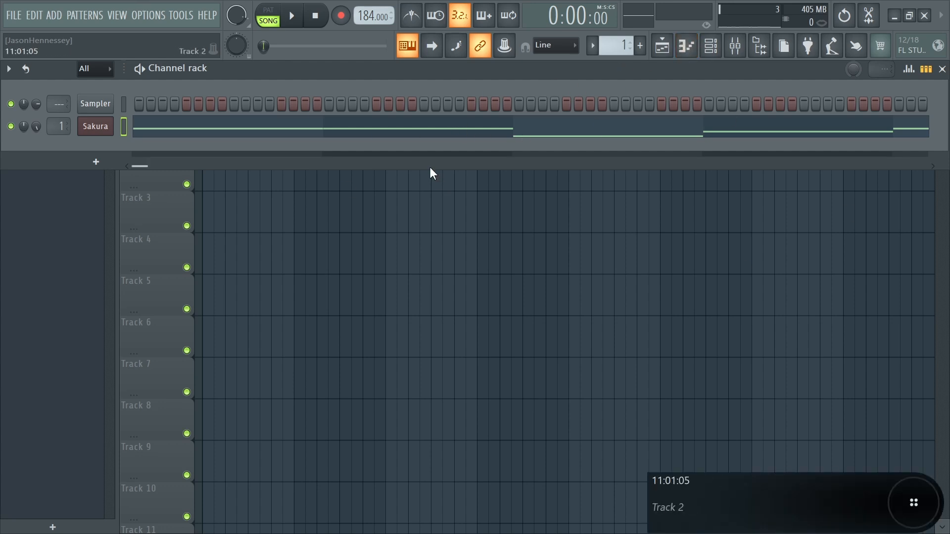
pyautogui.press('space')
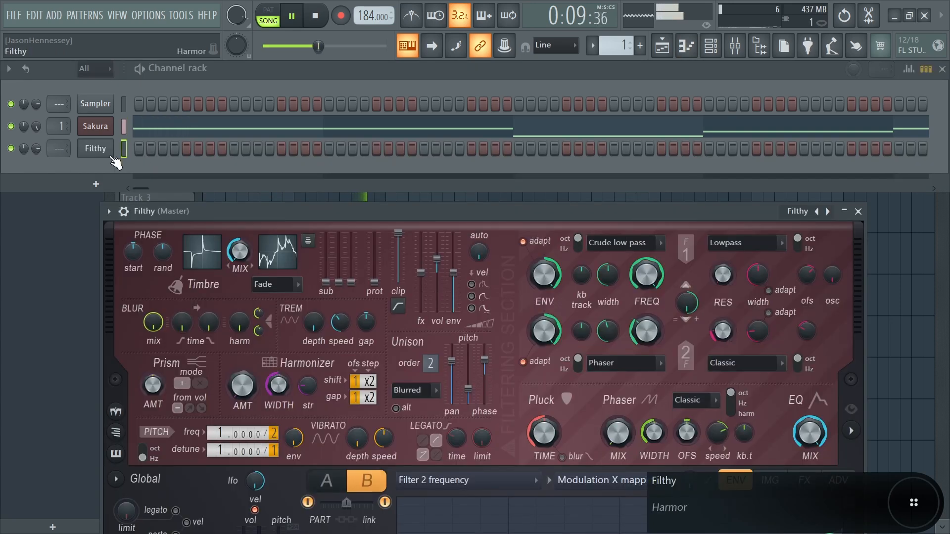
pyautogui.rightClick(113, 149)
pyautogui.click(156, 144)
# Draw one-bar E3 notes in bars 1 and 2 and raise both by an octave to E4.
pyautogui.scroll(-5, 182, 214)
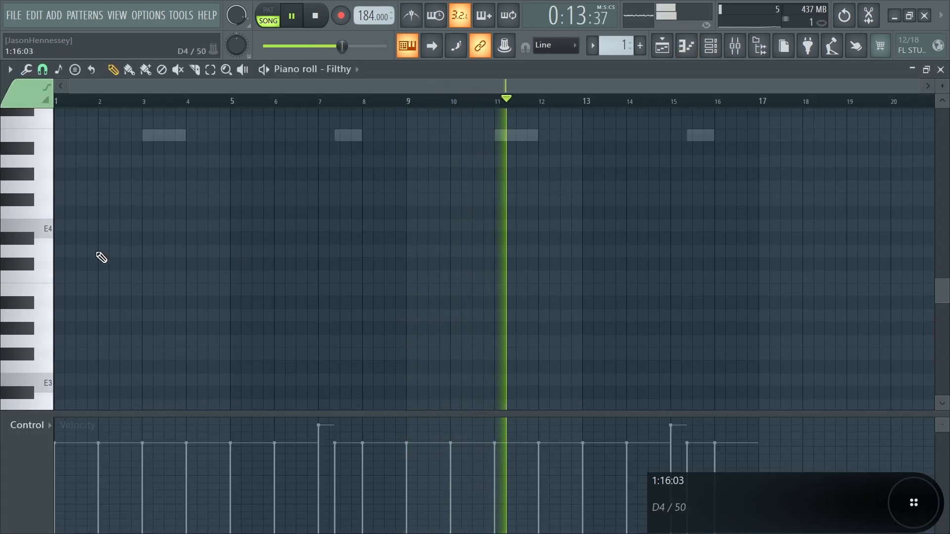
pyautogui.scroll(-4, 91, 304)
pyautogui.click(65, 263)
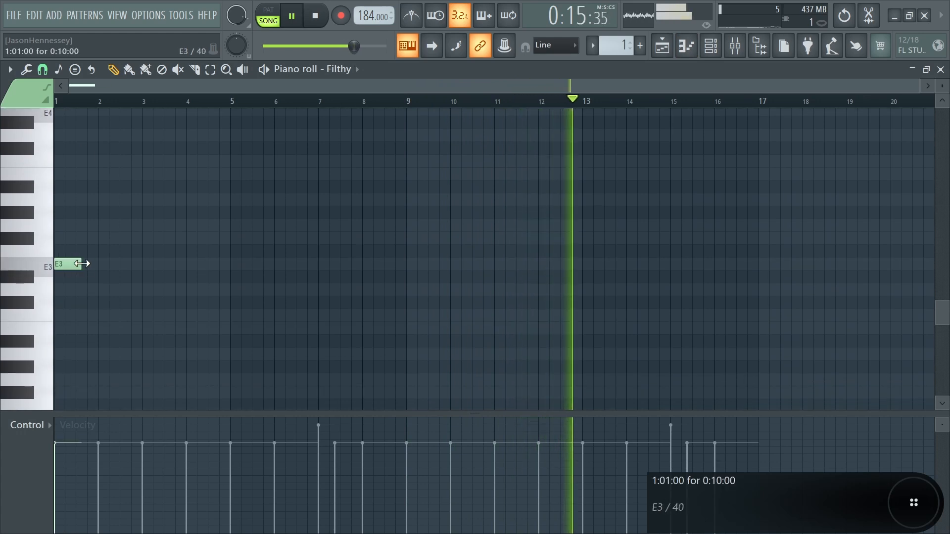
pyautogui.press('space')
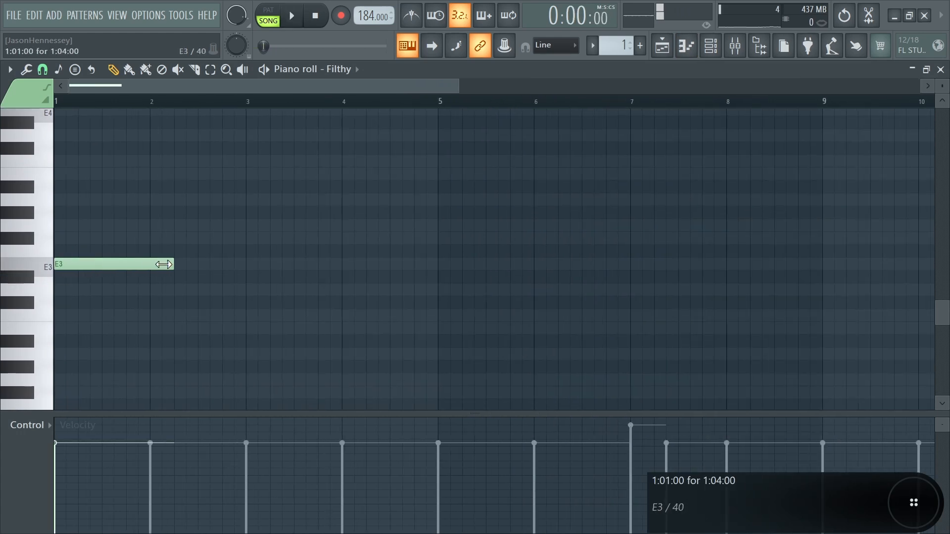
pyautogui.press('space')
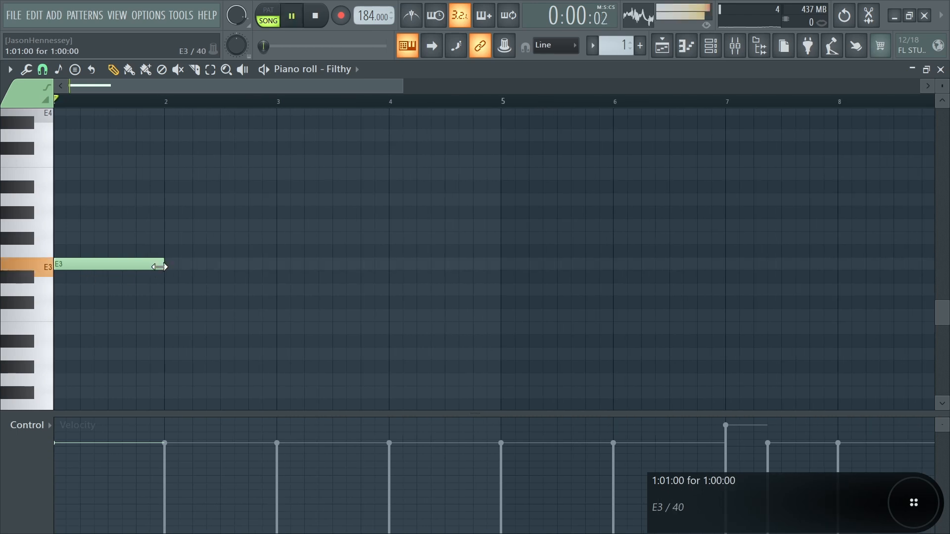
pyautogui.click(173, 264)
pyautogui.moveTo(208, 248); pyautogui.dragTo(57, 263)
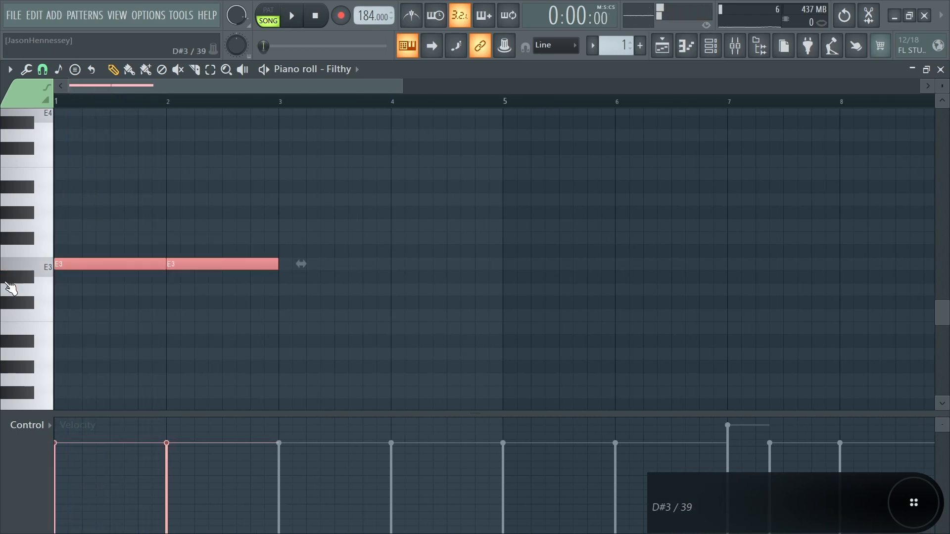
pyautogui.hotkey('ctrl', 'Up')
# Add a one-bar B4 note in bar 3 and a one-bar D5 note in bar 4.
pyautogui.scroll(3, 233, 289)
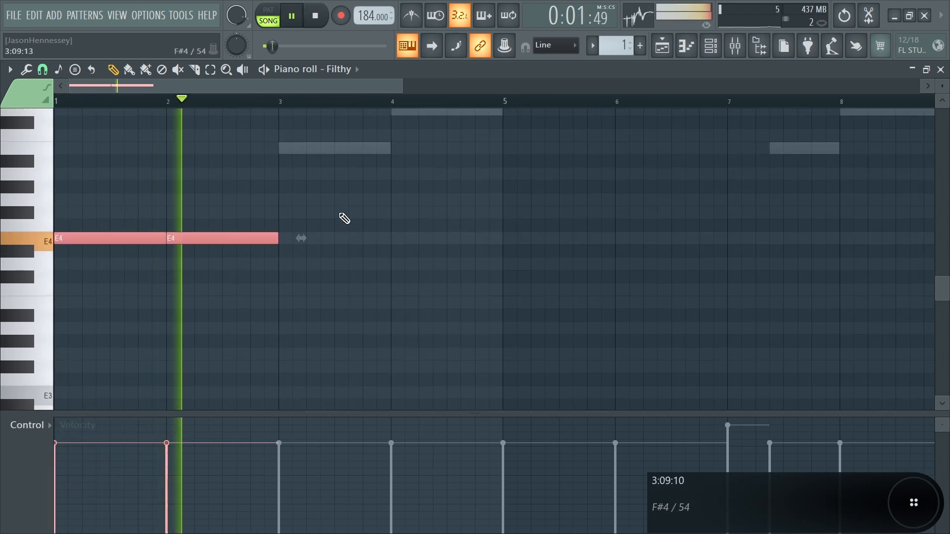
pyautogui.moveTo(290, 240); pyautogui.dragTo(287, 149)
pyautogui.scroll(4, 425, 158)
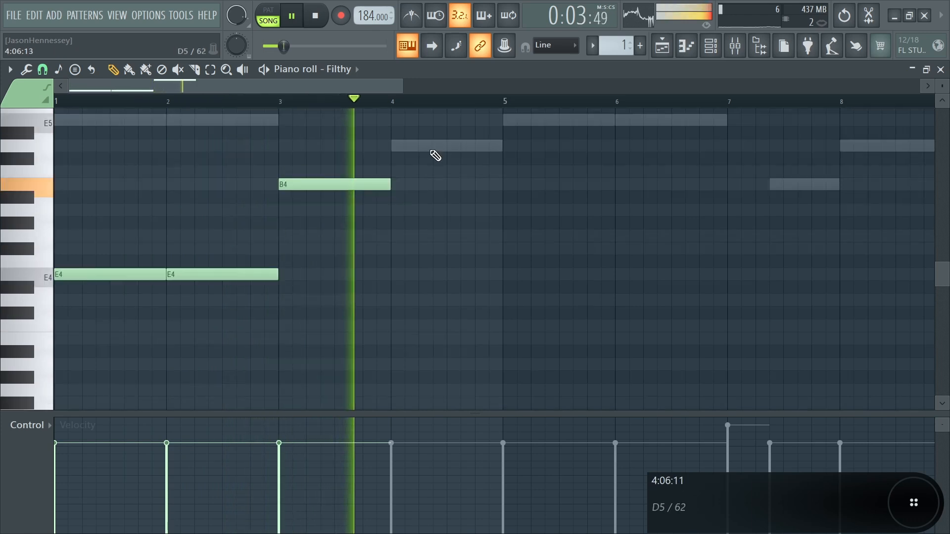
pyautogui.click(399, 186)
# Repeat the four-bar E4, E4, B4, D5 phrase until it fills 16 bars.
pyautogui.moveTo(435, 155); pyautogui.dragTo(105, 367)
pyautogui.scroll(-3, 386, 297)
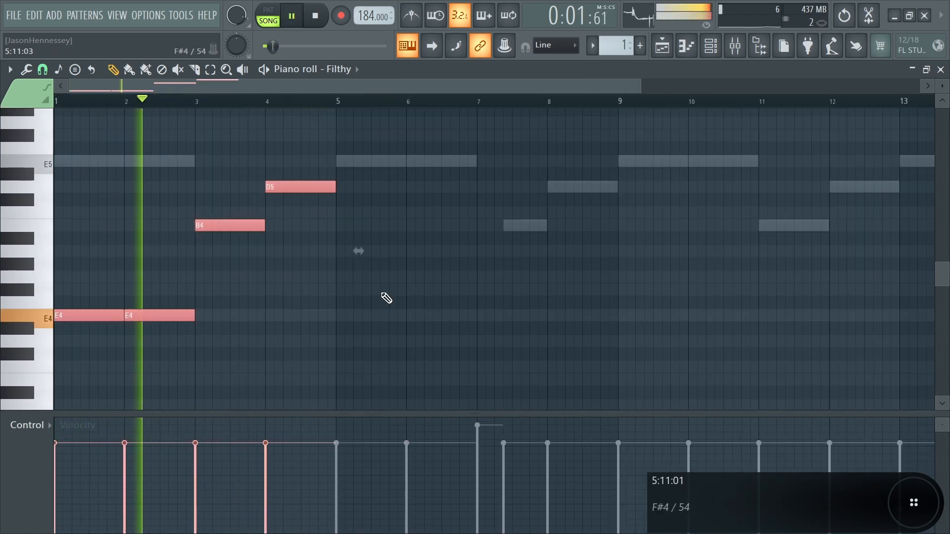
pyautogui.moveTo(276, 156); pyautogui.dragTo(15, 396)
pyautogui.moveTo(76, 314); pyautogui.dragTo(333, 314)
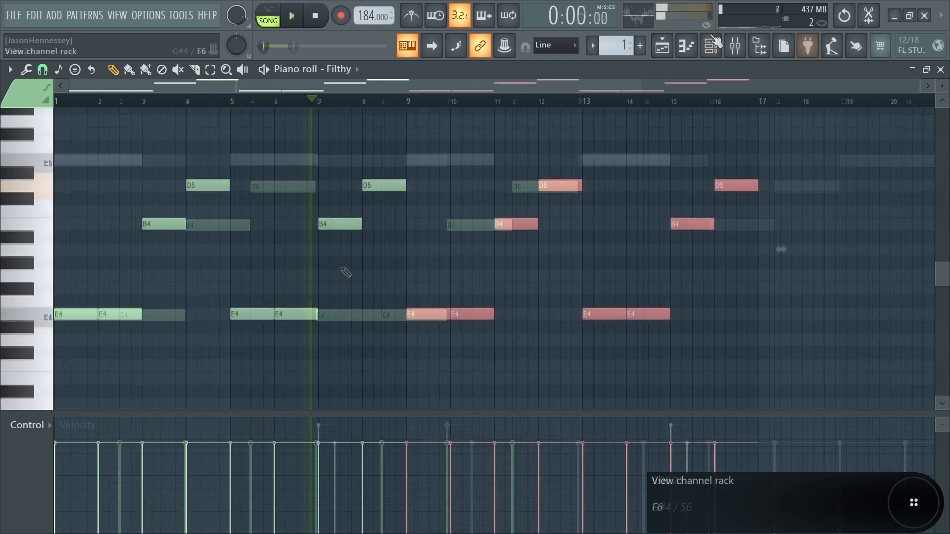
# Audition other Harmor presets on the Filthy channel against the melody and switch it to Rachel.
pyautogui.press('F6')
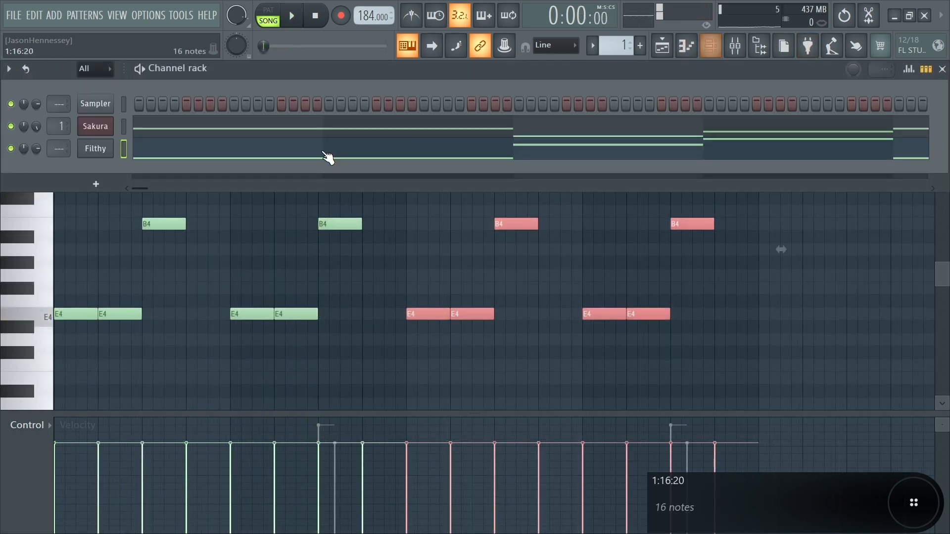
pyautogui.click(97, 150)
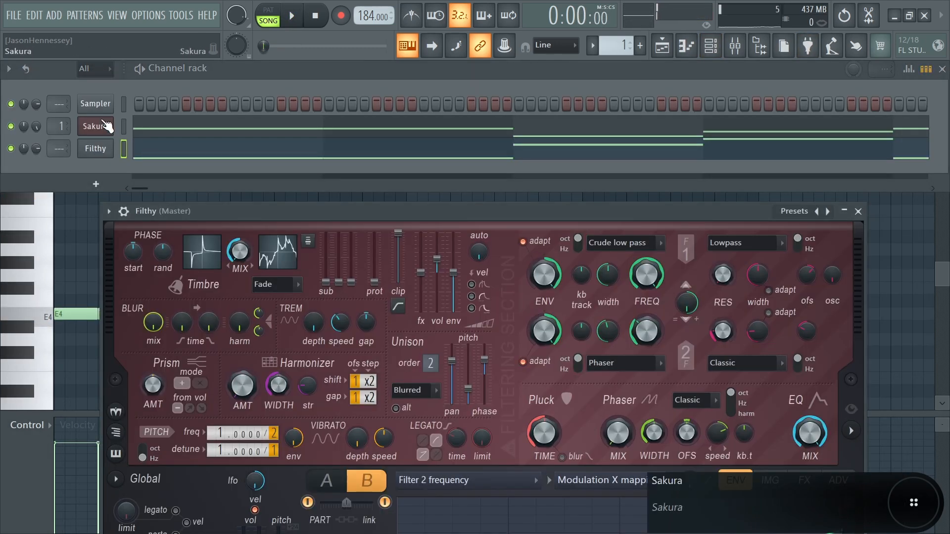
pyautogui.click(834, 214)
pyautogui.press('space')
pyautogui.press('space')
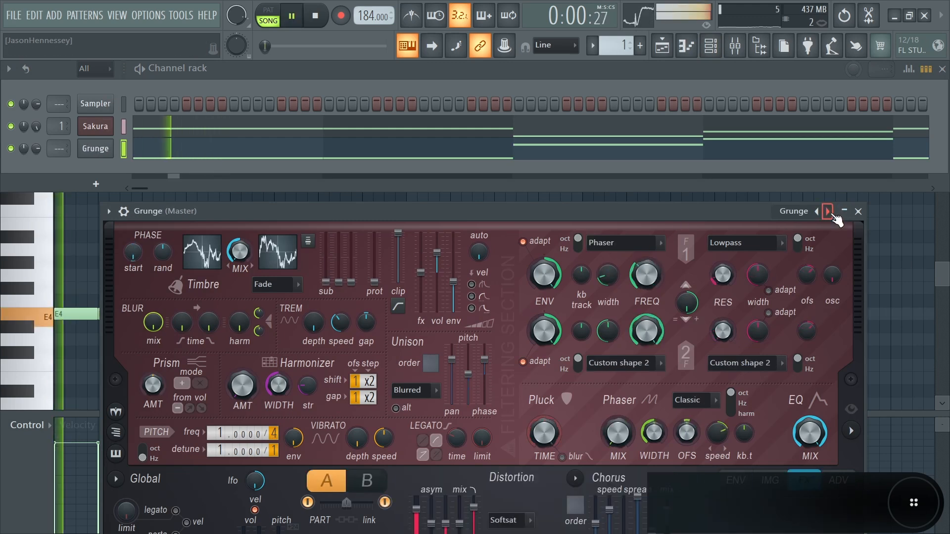
pyautogui.click(829, 212)
pyautogui.press('space')
pyautogui.click(830, 214)
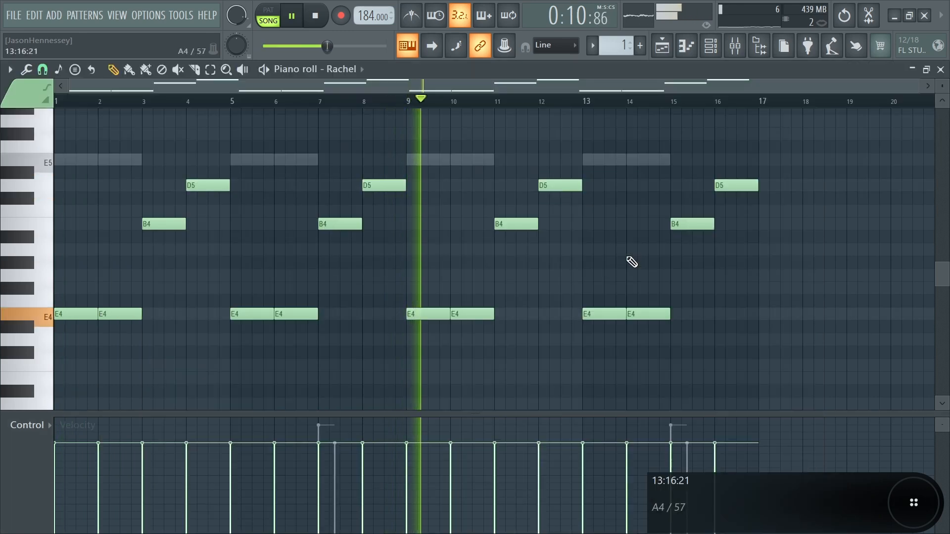
# Lower the velocity of all notes in the Rachel pattern and deselect them.
pyautogui.hotkey('ctrl', 'a')
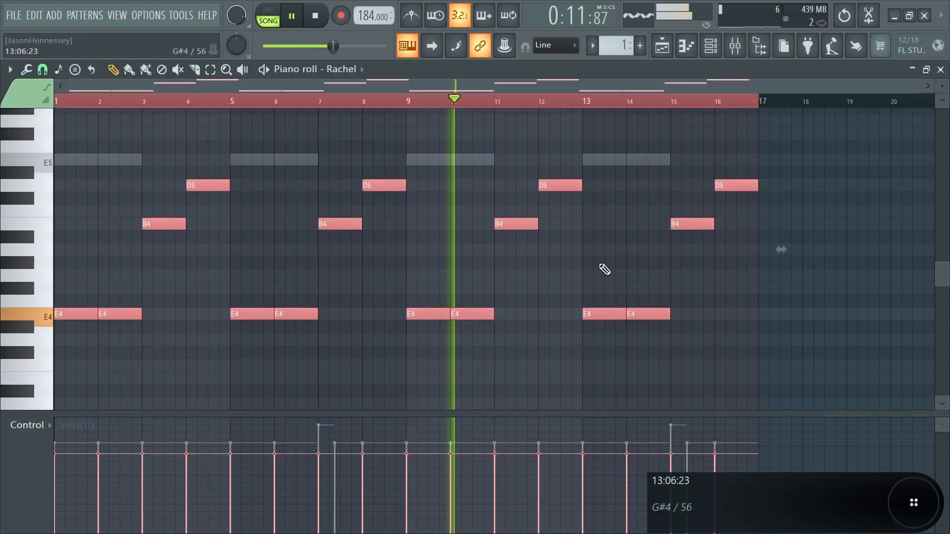
pyautogui.hotkey('ctrl', 'd')
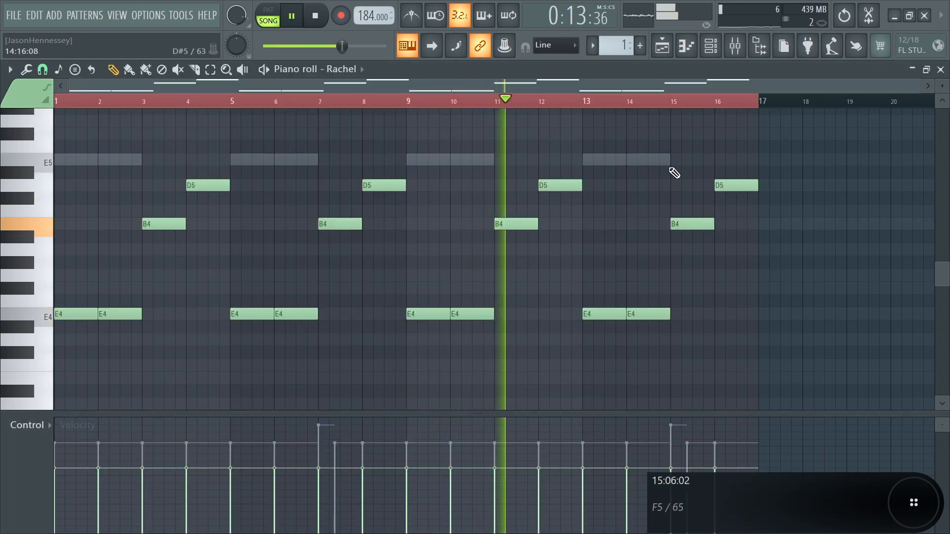
# Add a Creeper Drone channel and fill its first eight bars with two-bar E3 notes.
pyautogui.click(727, 47)
pyautogui.click(583, 146)
pyautogui.press('space')
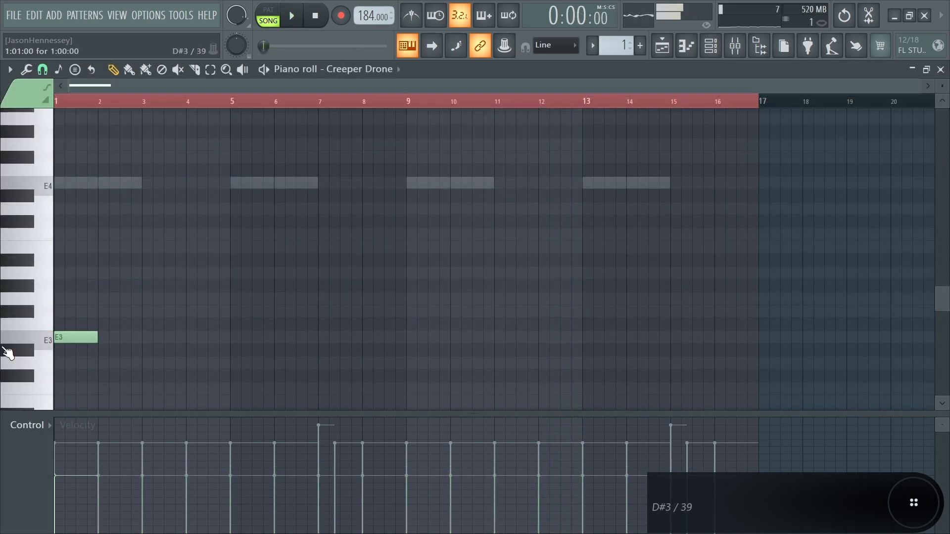
pyautogui.moveTo(92, 336); pyautogui.dragTo(195, 338)
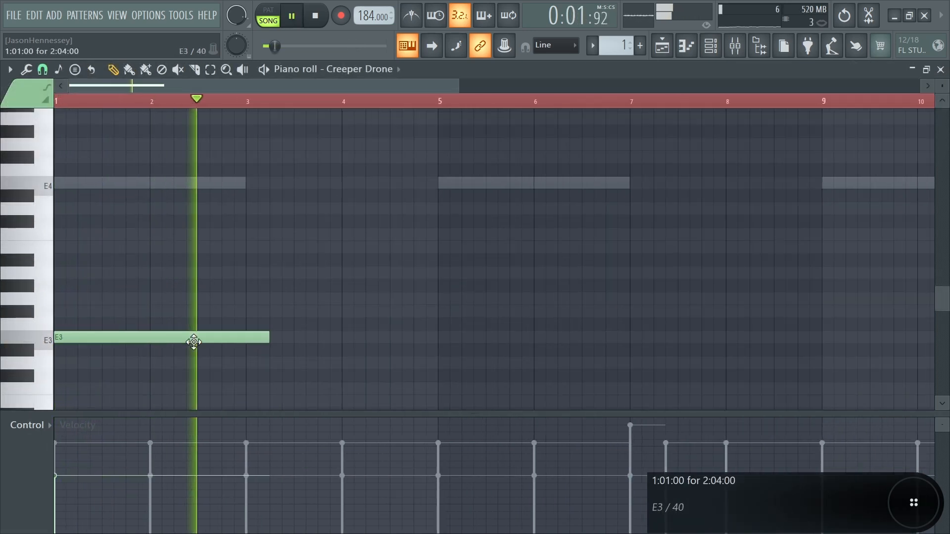
pyautogui.hotkey('ctrl', 'b')
pyautogui.hotkey('ctrl', 'b')
# Raise the two Creeper Drone notes in bars 5 to 8 to G3.
pyautogui.moveTo(317, 299); pyautogui.dragTo(299, 274)
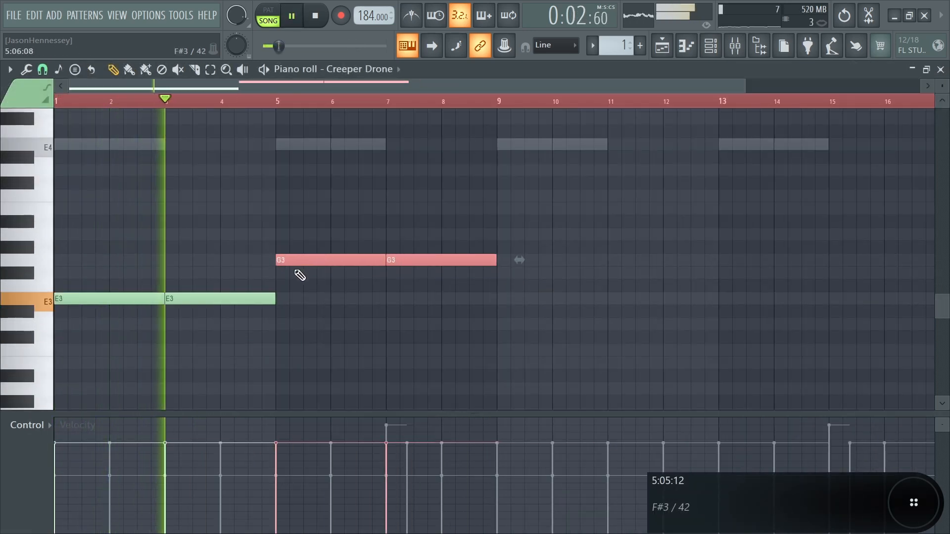
pyautogui.scroll(4, 330, 297)
pyautogui.click(748, 278)
pyautogui.scroll(-2, 693, 272)
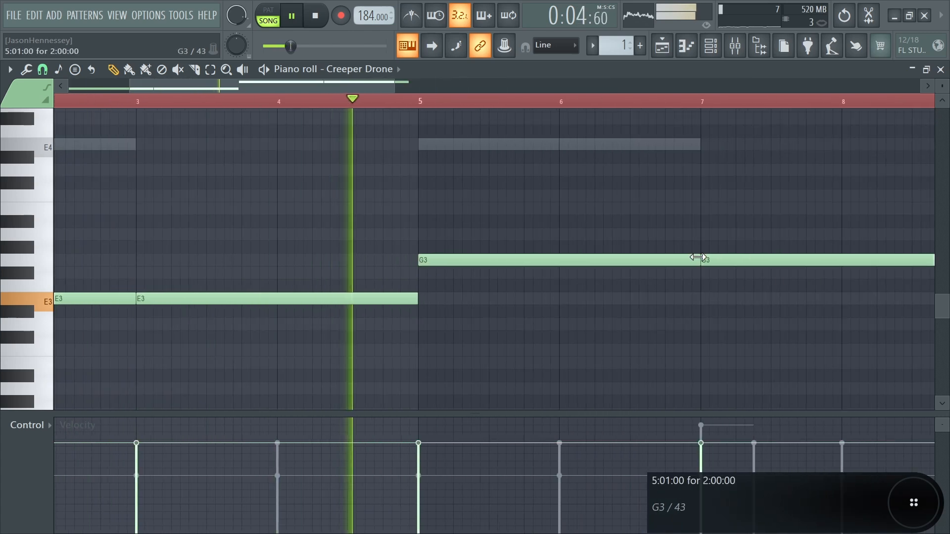
# Replace the G3 note at bar 5 with a B3, A3, G3, F#3 line through bar 6, and trim the end of the G3 at bar 7.
pyautogui.moveTo(697, 260); pyautogui.dragTo(579, 261)
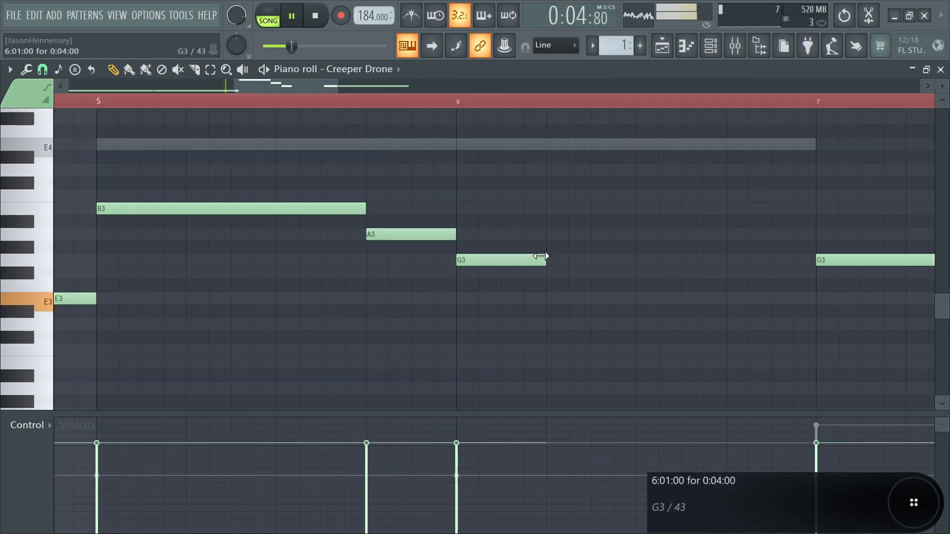
pyautogui.moveTo(619, 261); pyautogui.dragTo(638, 263)
pyautogui.click(638, 273)
pyautogui.scroll(-2, 668, 291)
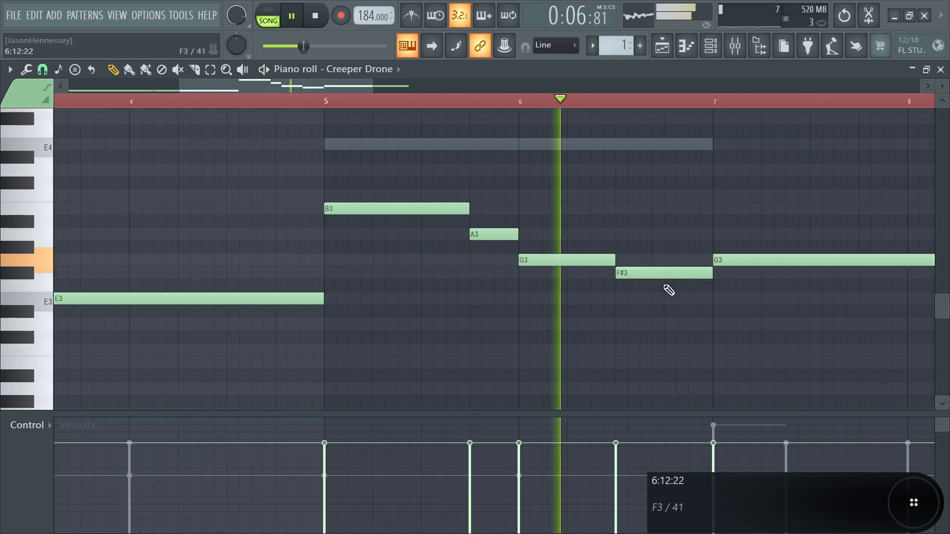
pyautogui.scroll(-2, 515, 324)
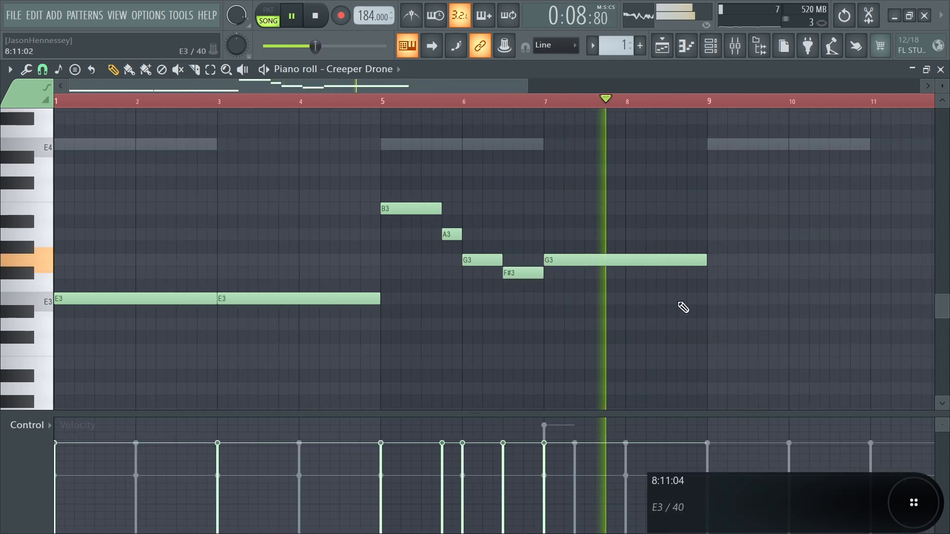
pyautogui.moveTo(698, 262); pyautogui.dragTo(675, 276)
pyautogui.scroll(-2, 623, 296)
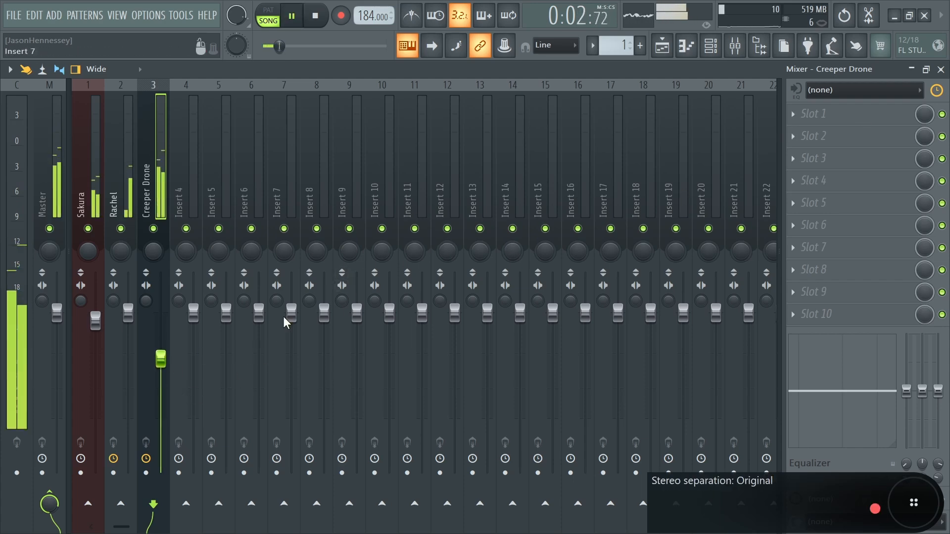
# Load Fruity Parametric EQ 2 into the first effect slot of the Creeper Drone mixer track.
pyautogui.click(820, 124)
pyautogui.click(461, 498)
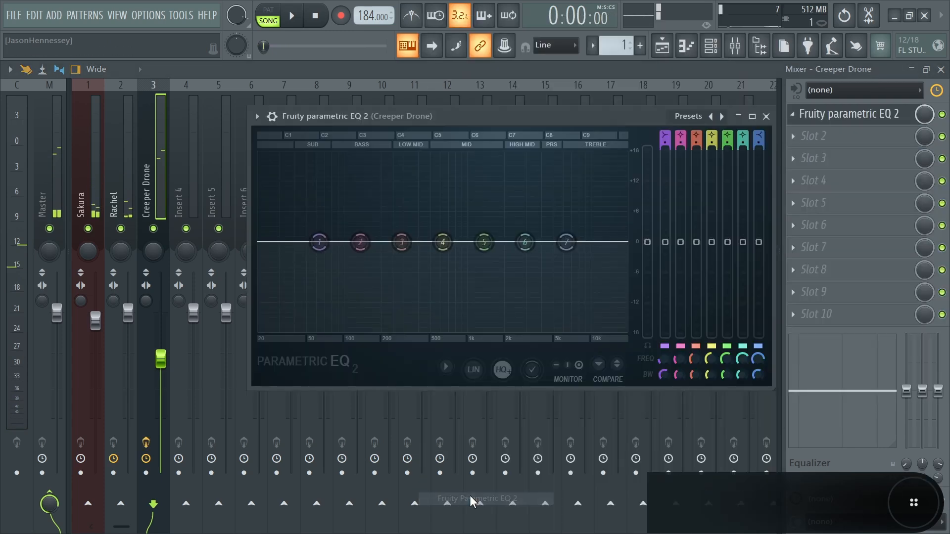
# Cut the Creeper Drone's low end with bands 1 and 2 of its EQ, and pan its mixer track slightly left.
pyautogui.press('space')
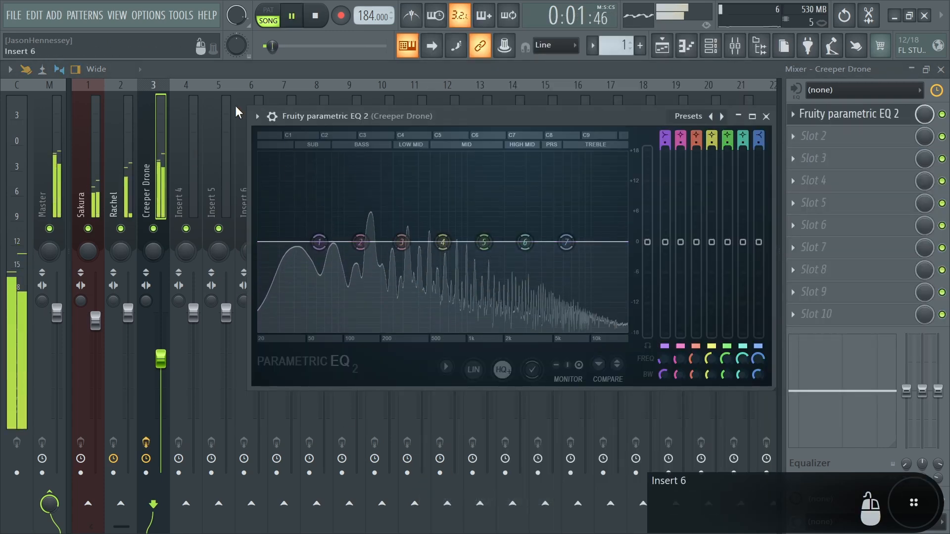
pyautogui.press('space')
pyautogui.moveTo(320, 241); pyautogui.dragTo(320, 329)
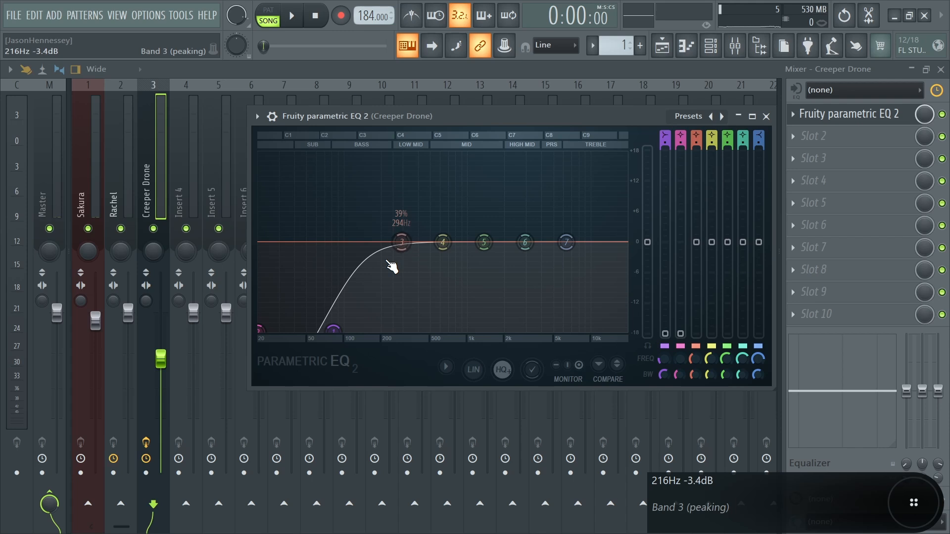
pyautogui.moveTo(146, 300); pyautogui.dragTo(146, 303)
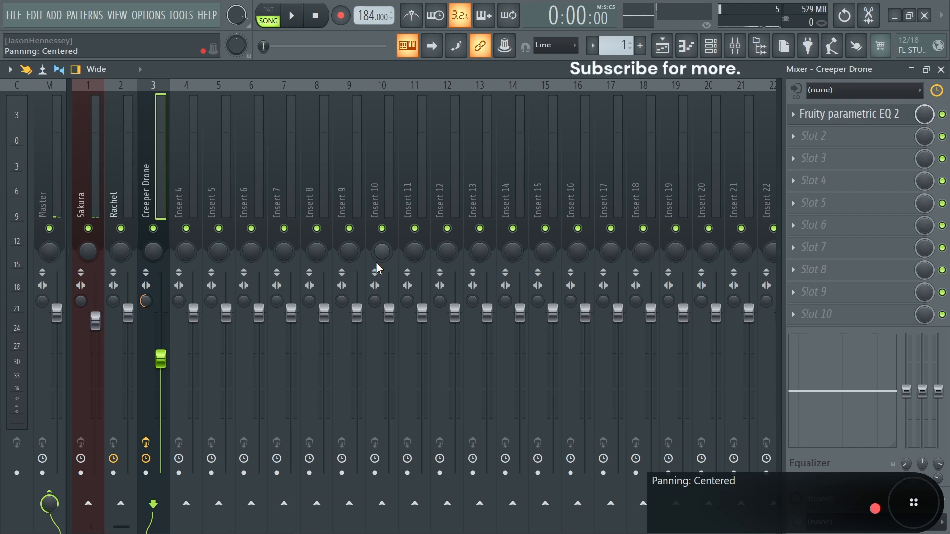
pyautogui.press('space')
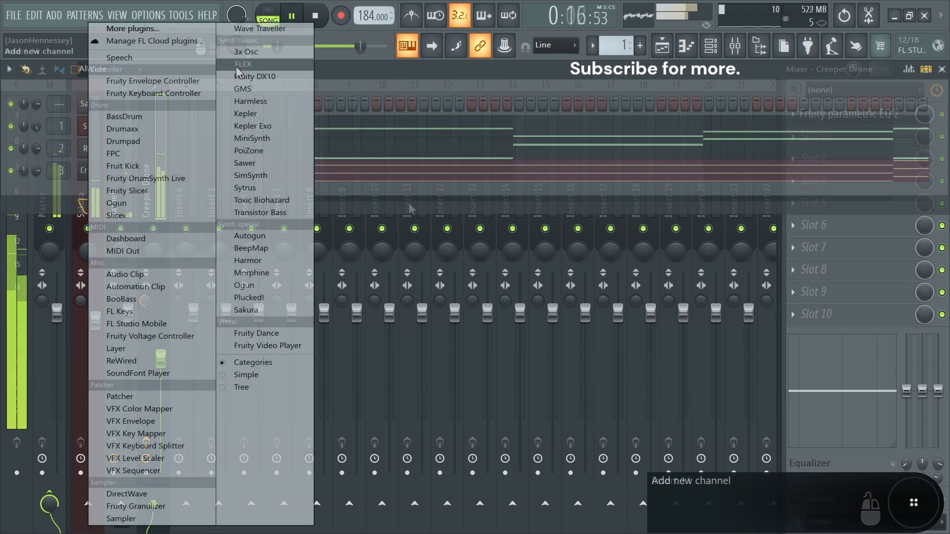
# Add a FLEX channel and load the Close Grand preset from the Essential Pianos pack.
pyautogui.click(149, 267)
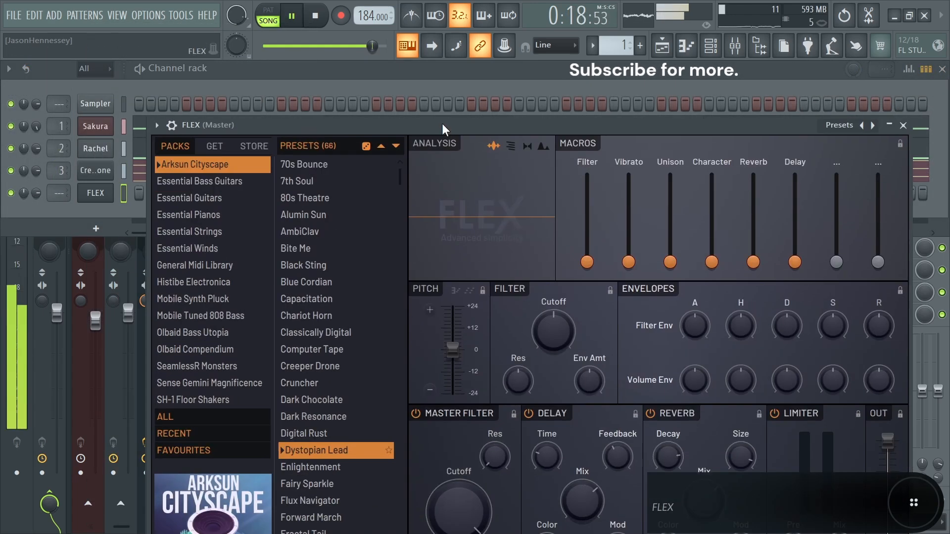
pyautogui.click(200, 206)
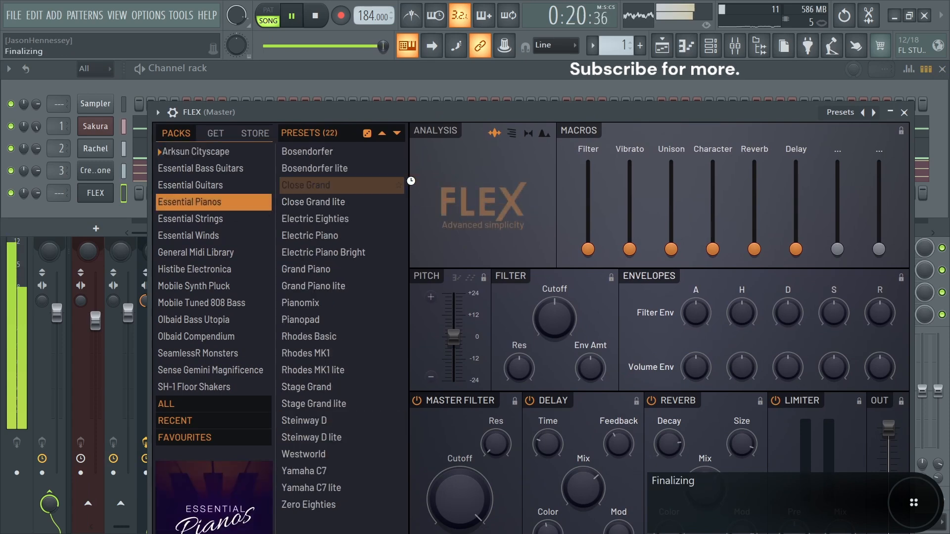
pyautogui.click(904, 113)
# Open the piano roll of the Close Grand channel and draw one-bar E6 and E7 notes at bar 1.
pyautogui.rightClick(87, 195)
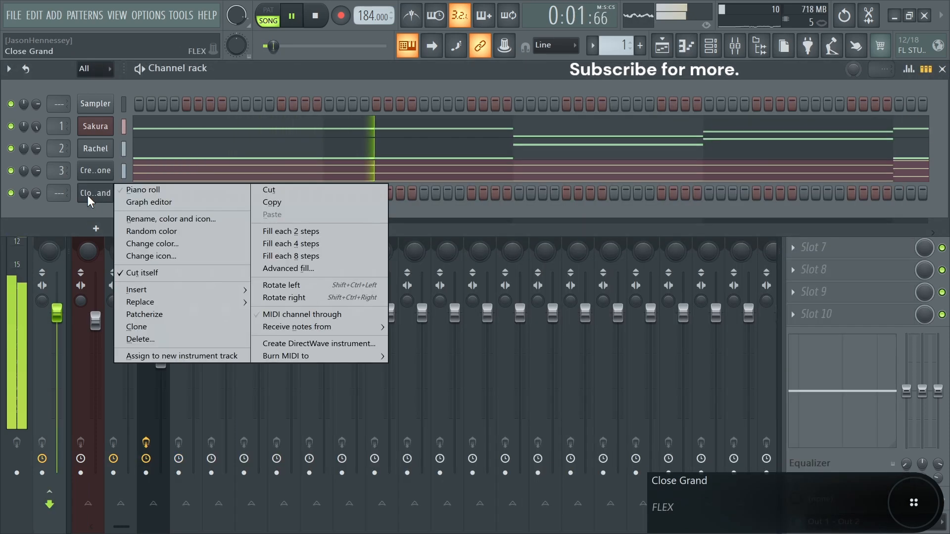
pyautogui.click(154, 192)
pyautogui.scroll(4, 114, 212)
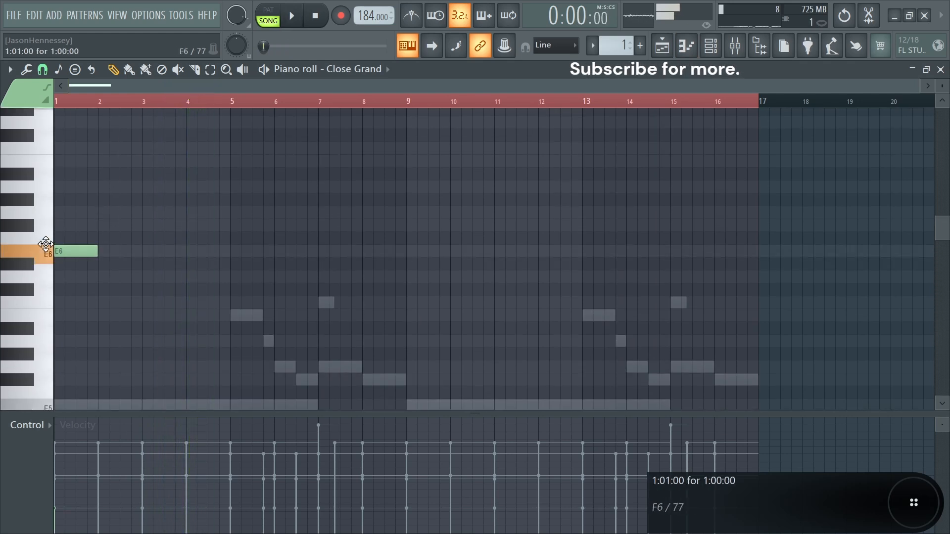
pyautogui.scroll(3, 31, 247)
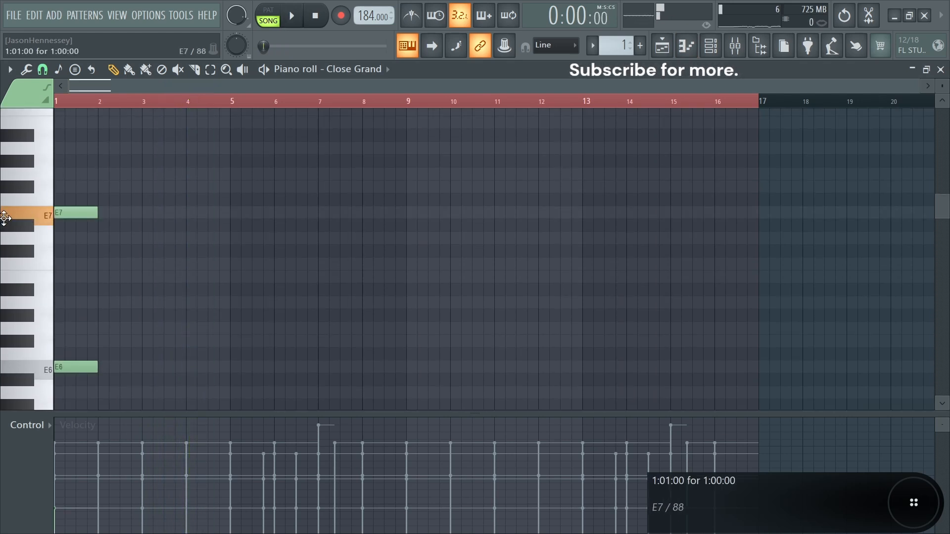
pyautogui.hotkey('ctrl', 'a')
pyautogui.scroll(-1, 119, 282)
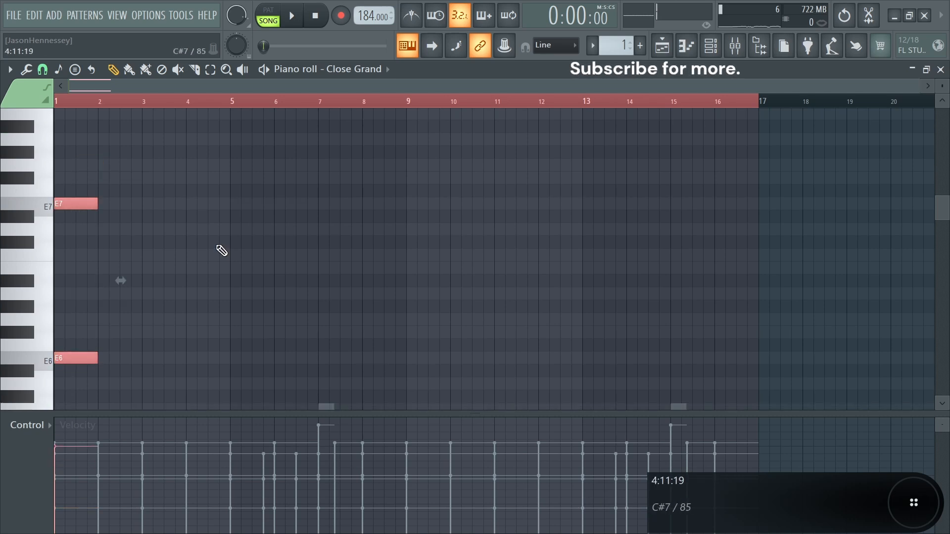
pyautogui.scroll(2, 104, 287)
# Add a one-bar B6 between the E6 and E7 notes in bar 1, and try it out at C7.
pyautogui.press('space')
pyautogui.moveTo(91, 267); pyautogui.dragTo(4, 267)
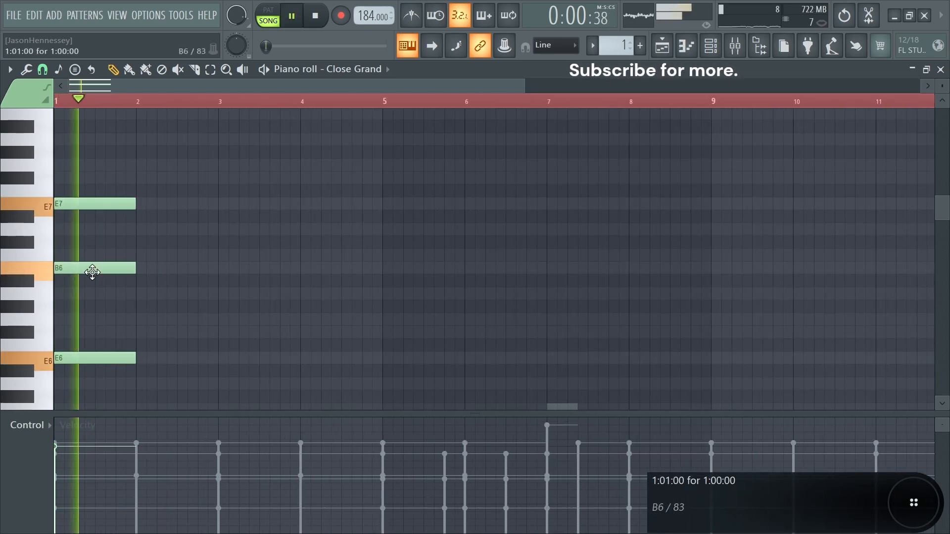
pyautogui.moveTo(91, 271); pyautogui.dragTo(85, 255)
pyautogui.press('space')
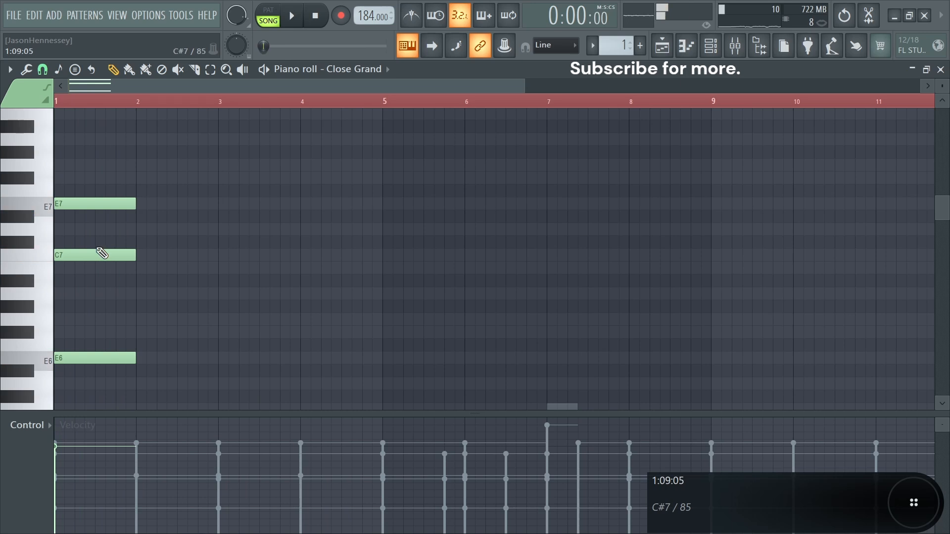
# Copy the E6, B6, E7 chord to bar 3 and place a one-beat E6, C7, E7 chord just before it.
pyautogui.hotkey('ctrl', 'a')
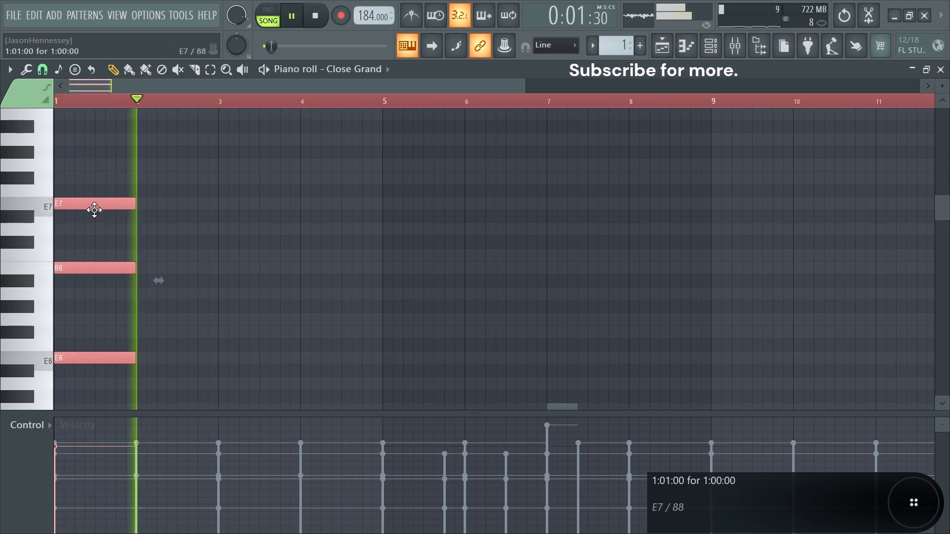
pyautogui.moveTo(93, 205); pyautogui.dragTo(258, 205)
pyautogui.scroll(2, 159, 229)
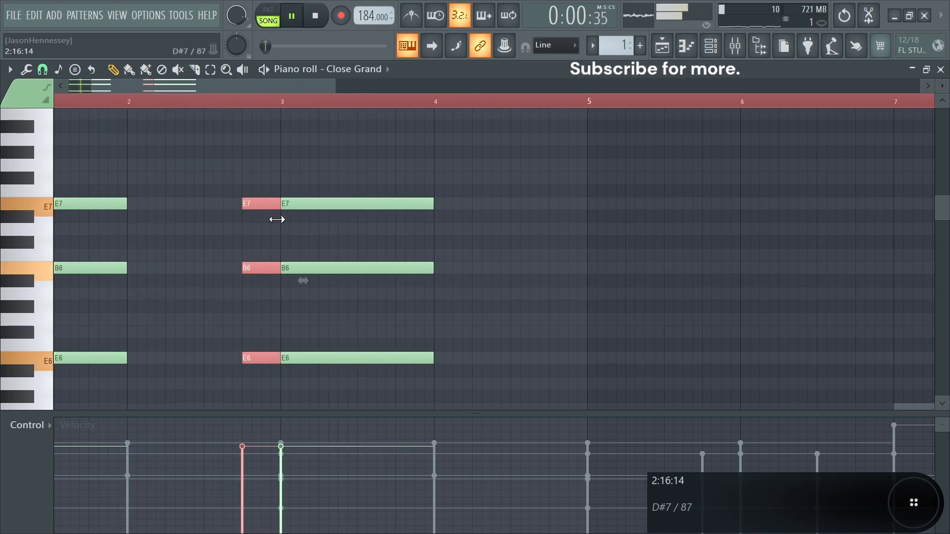
pyautogui.moveTo(257, 265); pyautogui.dragTo(257, 254)
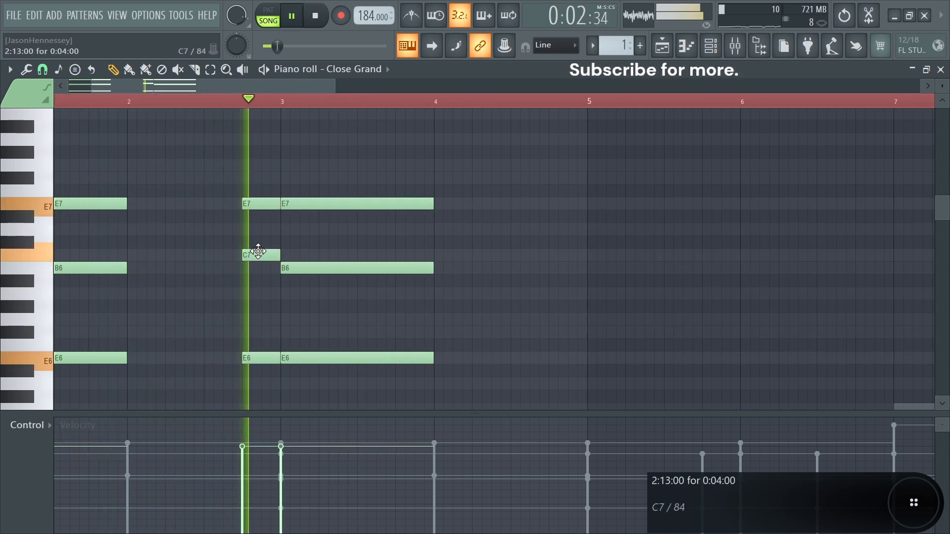
# Repeat the chord phrase from bar 5, copy the bar 7 chord into bar 8, and raise its outer notes to F#6 and F#7.
pyautogui.moveTo(378, 191); pyautogui.dragTo(506, 197)
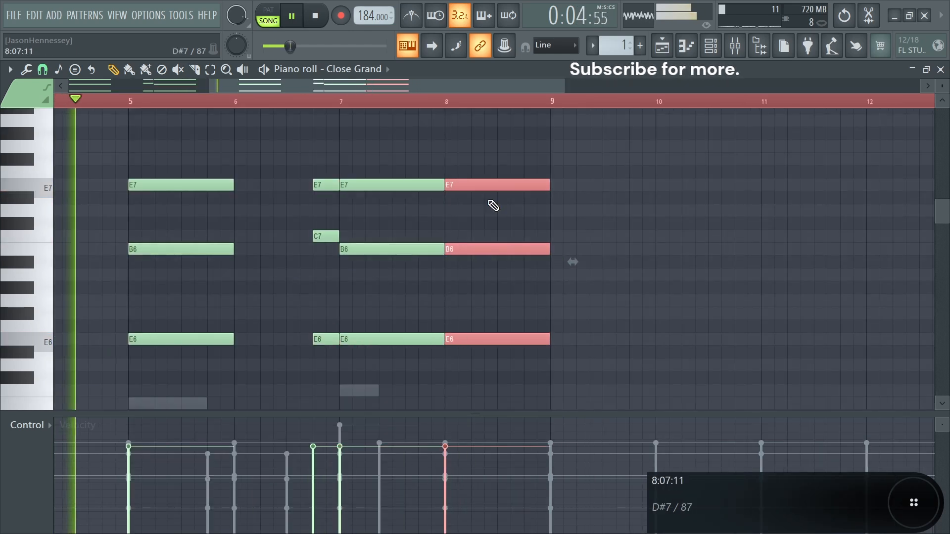
pyautogui.click(493, 205)
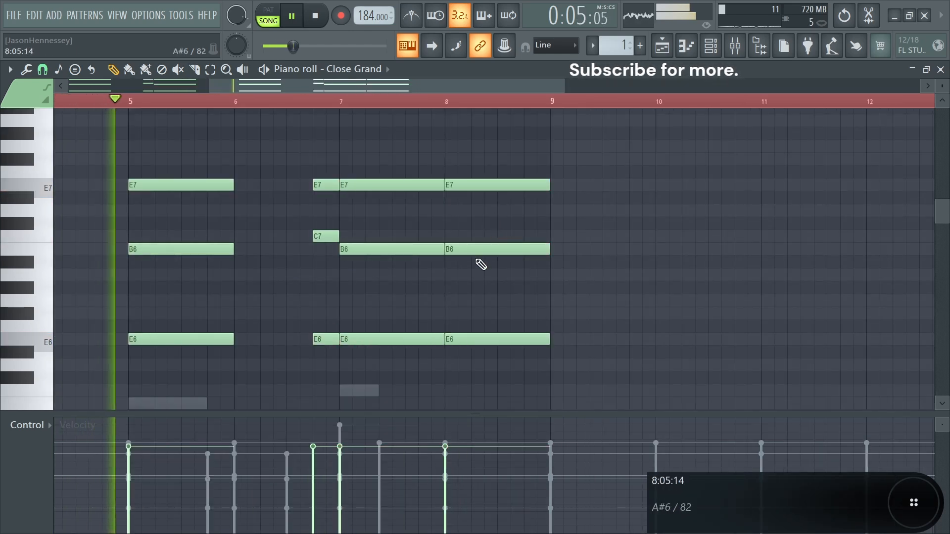
pyautogui.click(467, 186)
pyautogui.keyDown('shift'); pyautogui.click(485, 341); pyautogui.keyUp('shift')
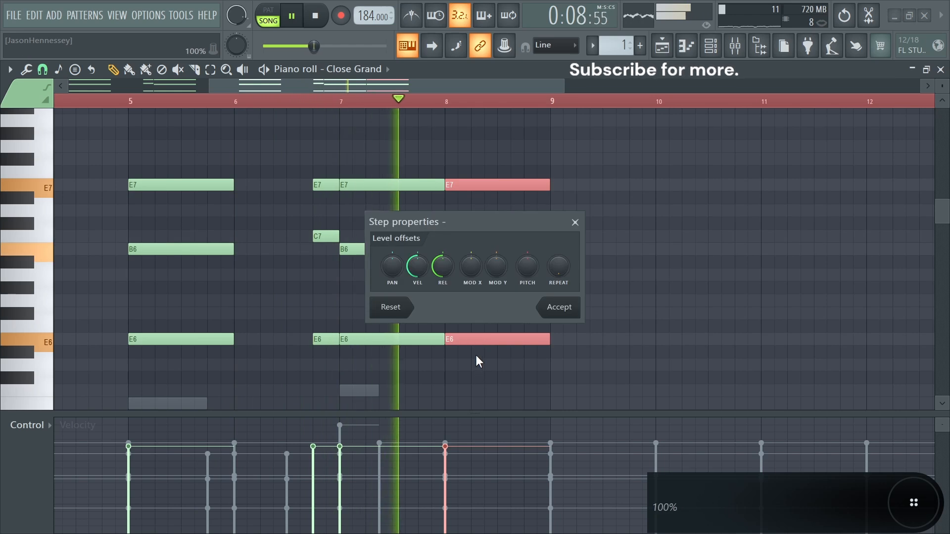
pyautogui.press('Escape')
pyautogui.moveTo(485, 339); pyautogui.dragTo(486, 309)
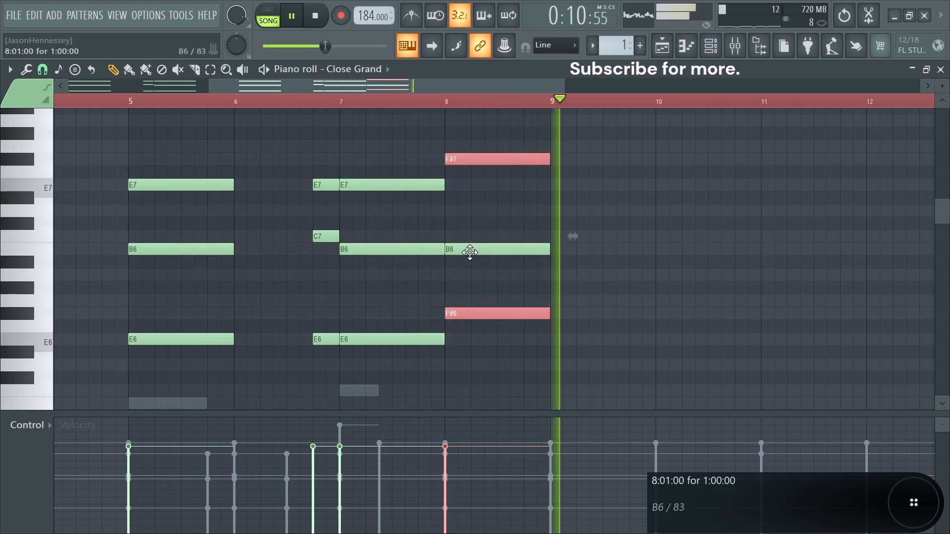
# Play back the end of the piano phrase and repeat the eight-bar chord pattern across bars 9 to 16.
pyautogui.click(317, 102)
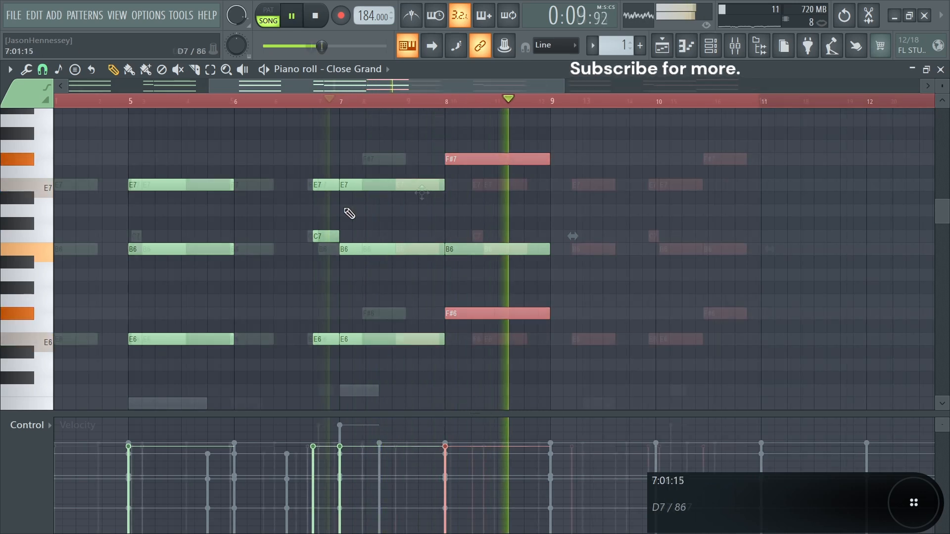
pyautogui.scroll(-4, 433, 198)
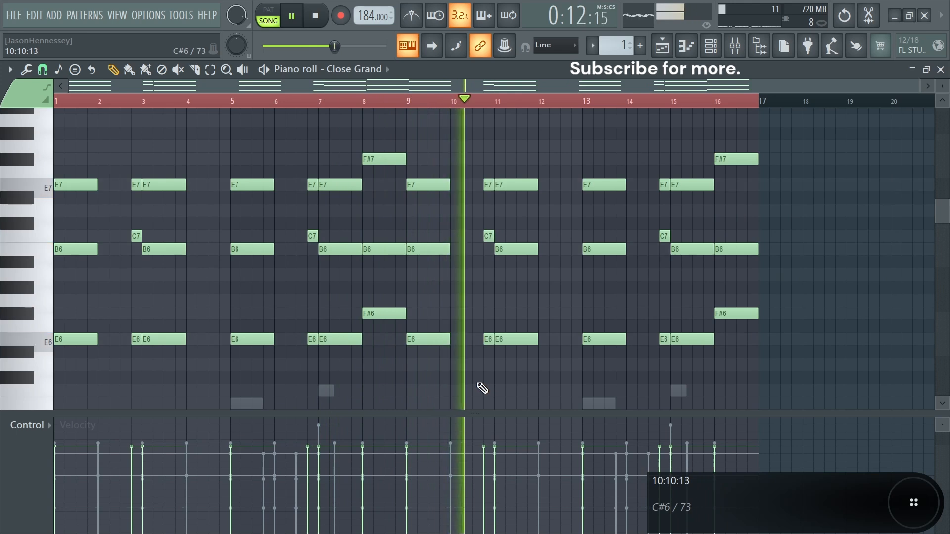
pyautogui.scroll(-3, 508, 309)
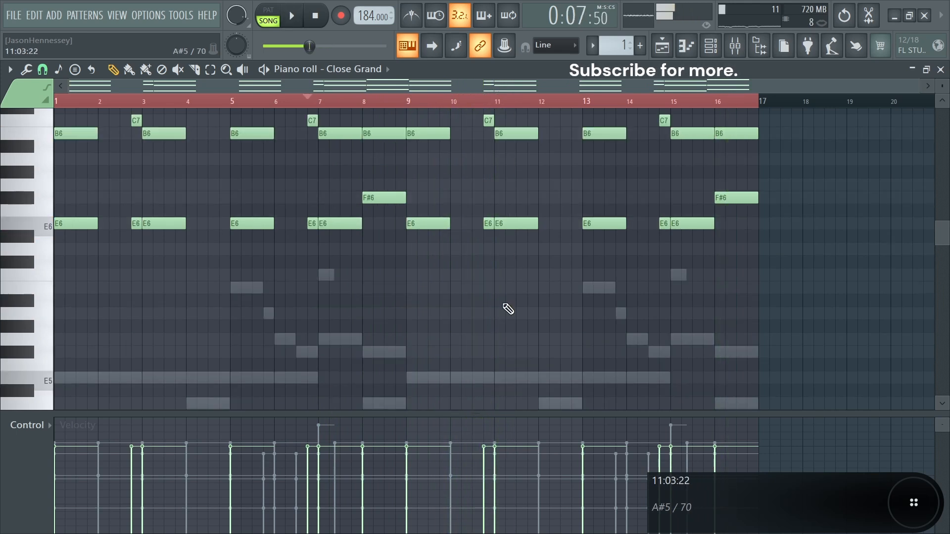
pyautogui.scroll(3, 508, 309)
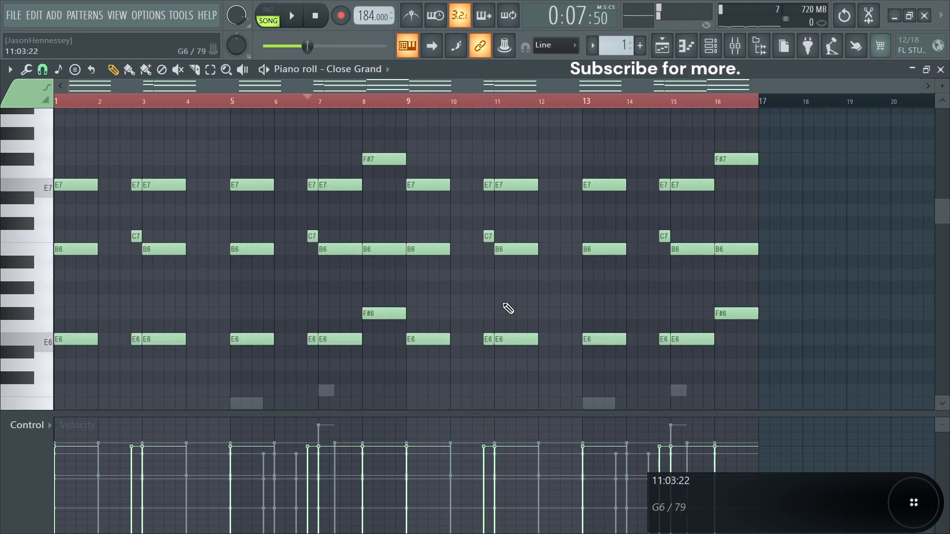
pyautogui.scroll(-3, 490, 298)
pyautogui.moveTo(780, 178); pyautogui.dragTo(131, 365)
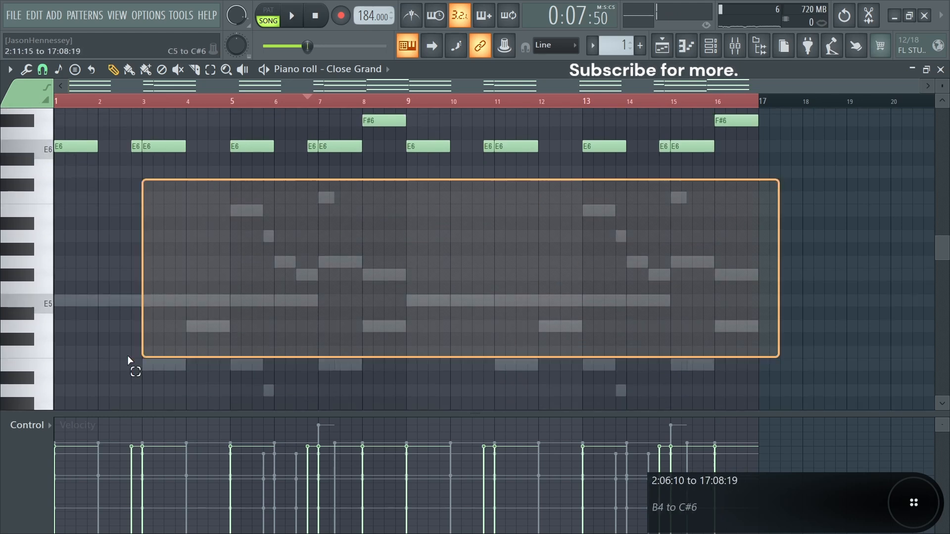
pyautogui.scroll(3, 362, 271)
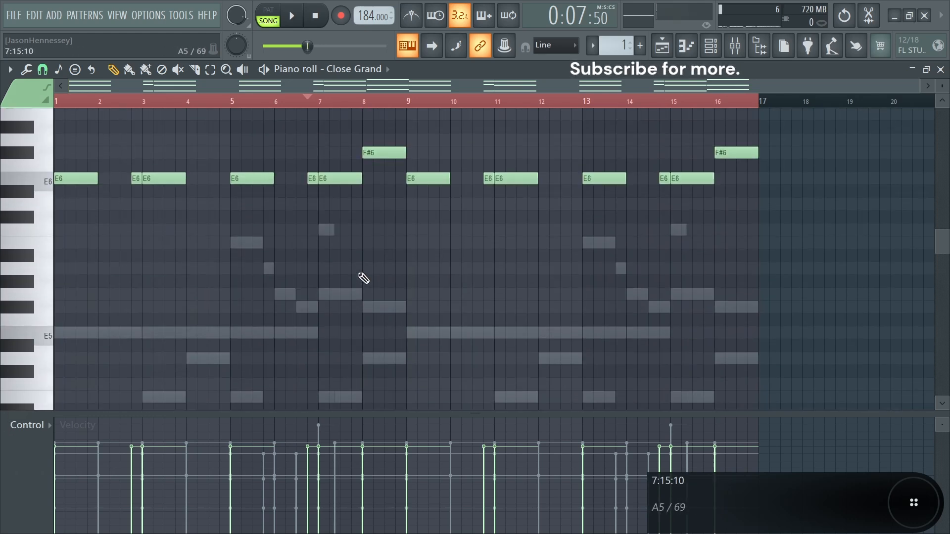
# Load Fruity Flangus, Fruity Chorus and Fruity Reeverb 2 on the Close Grand mixer track, and adjust the reverb's room size and diffusion.
pyautogui.press('F9')
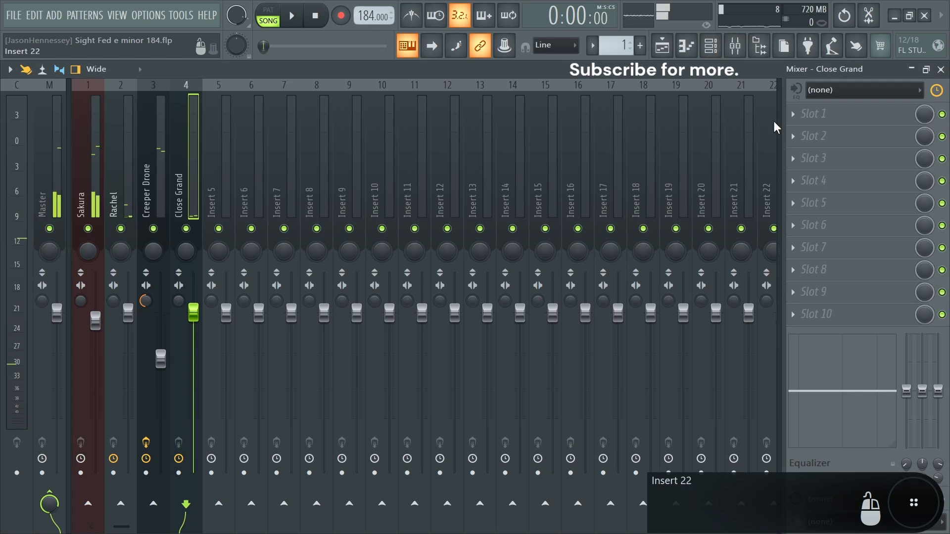
pyautogui.click(811, 114)
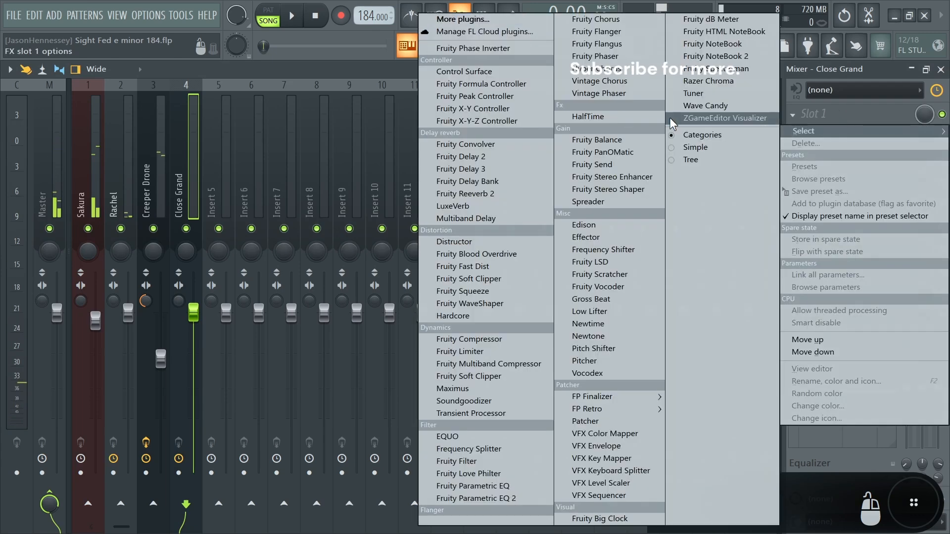
pyautogui.click(608, 44)
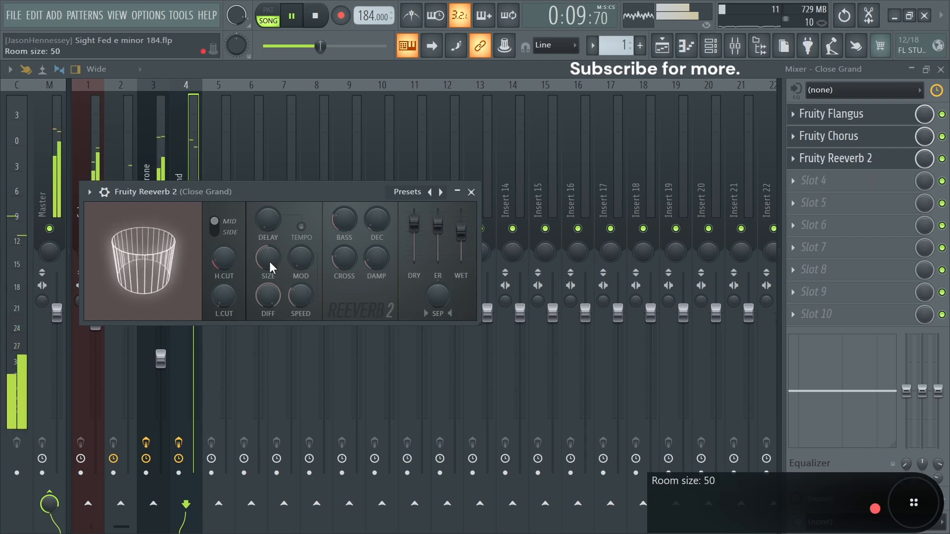
pyautogui.moveTo(270, 267); pyautogui.dragTo(270, 256)
pyautogui.moveTo(267, 296)
pyautogui.mouseDown()
pyautogui.moveTo(268, 279)
pyautogui.moveTo(265, 295)
pyautogui.mouseUp()
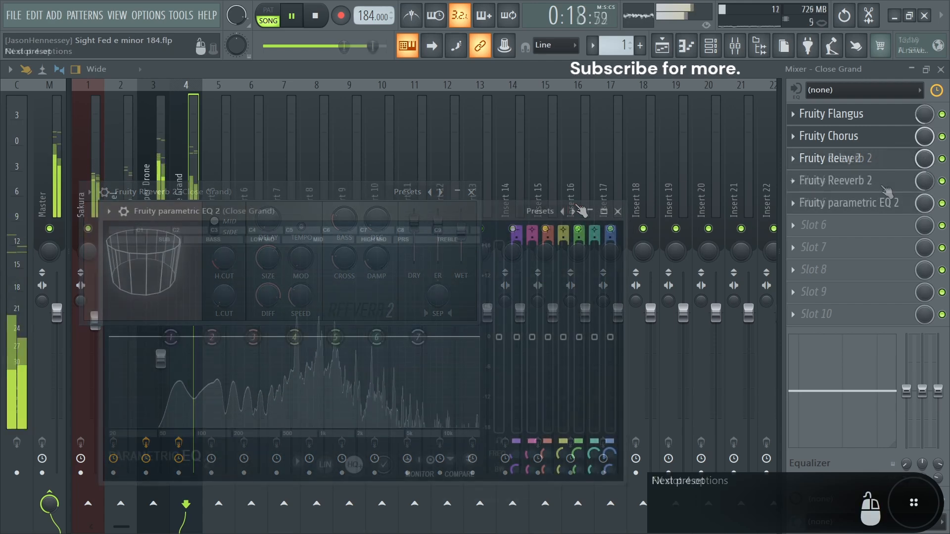
# Shape Close Grand in Fruity Parametric EQ 2 with a low cut on band 1 and a Steep 8 high cut on band 7.
pyautogui.click(573, 212)
pyautogui.click(613, 291)
pyautogui.moveTo(158, 334); pyautogui.dragTo(190, 337)
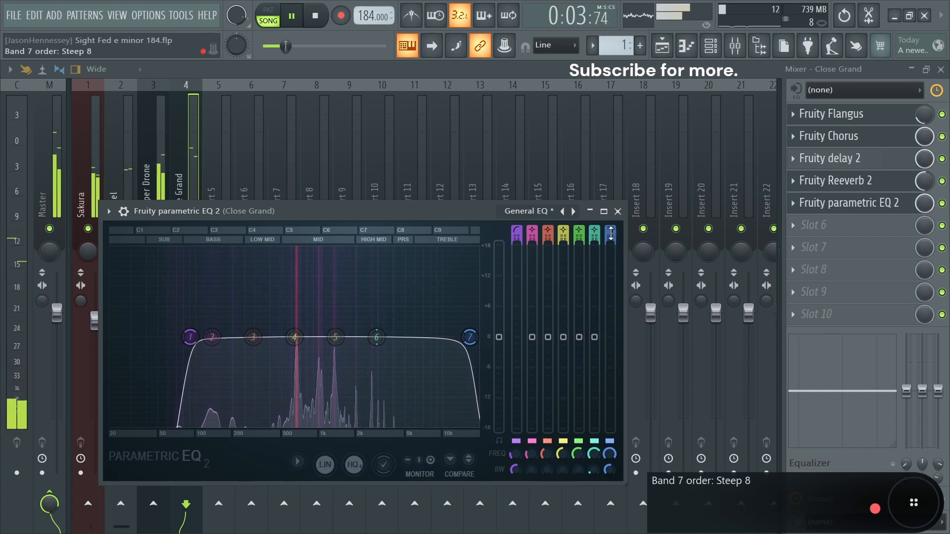
# Lower the Close Grand mixer volume to 71% and turn the Creeper Drone fader down slightly.
pyautogui.click(617, 212)
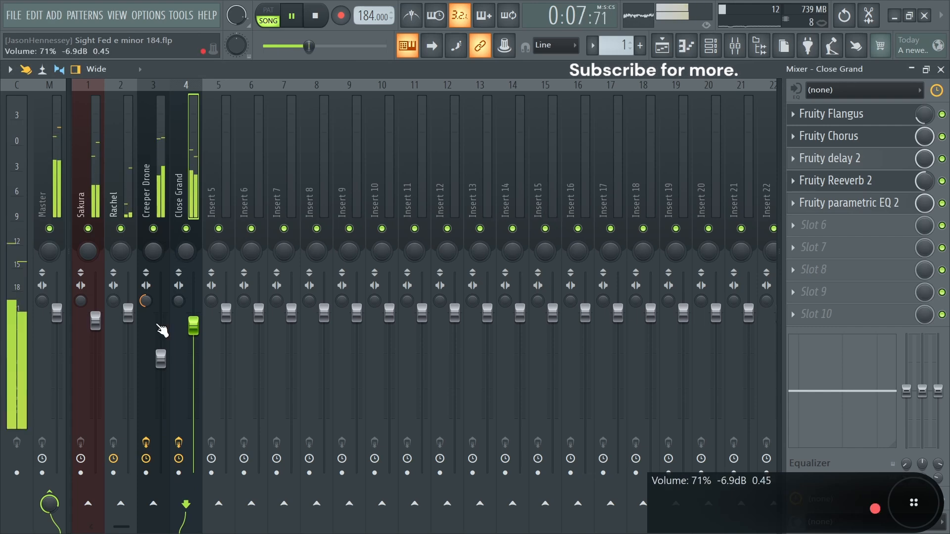
pyautogui.moveTo(161, 360); pyautogui.dragTo(160, 365)
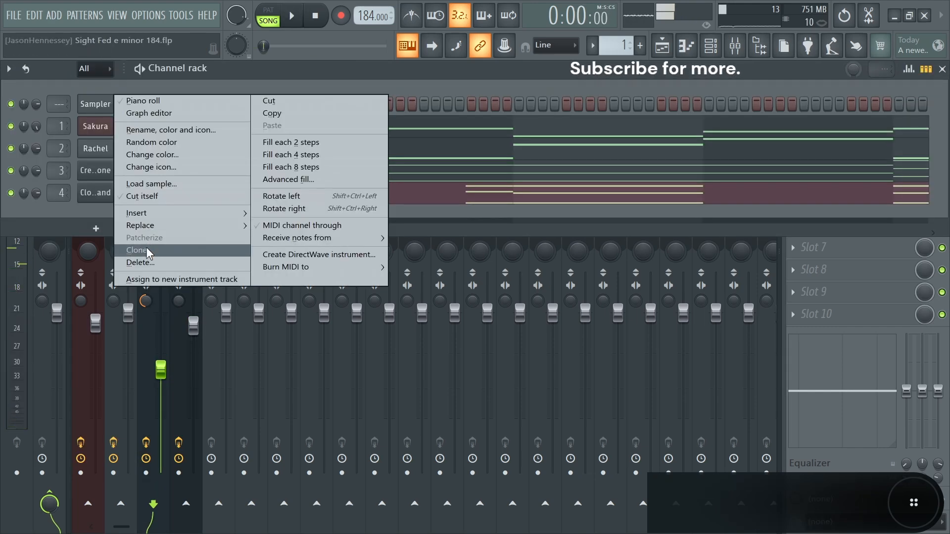
# Clone the empty Sampler channel five times in the channel rack.
pyautogui.click(147, 251)
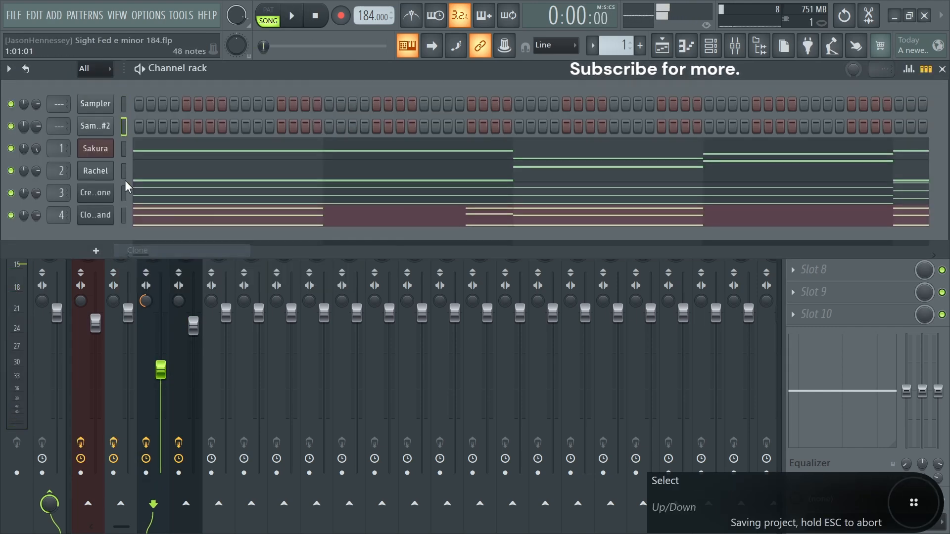
pyautogui.rightClick(113, 118)
pyautogui.click(141, 273)
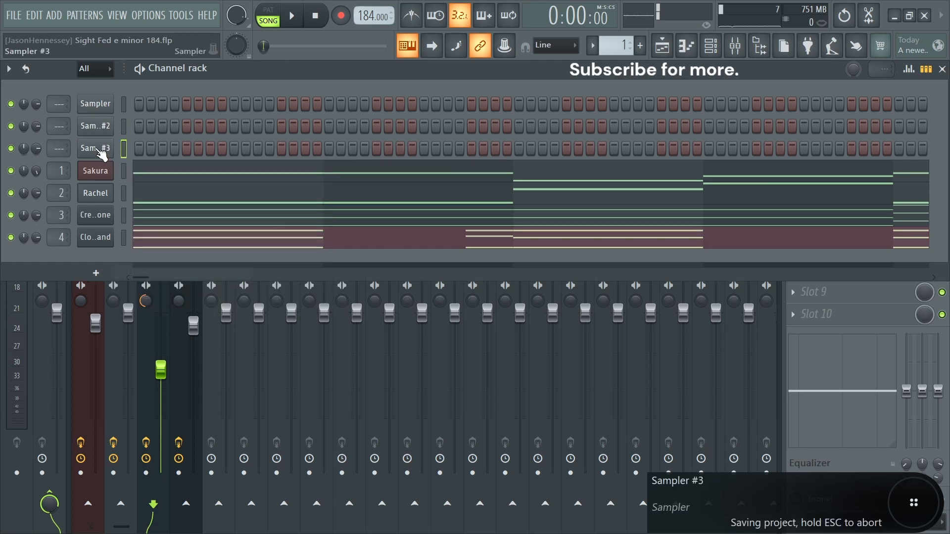
pyautogui.rightClick(99, 149)
pyautogui.click(141, 295)
pyautogui.rightClick(95, 170)
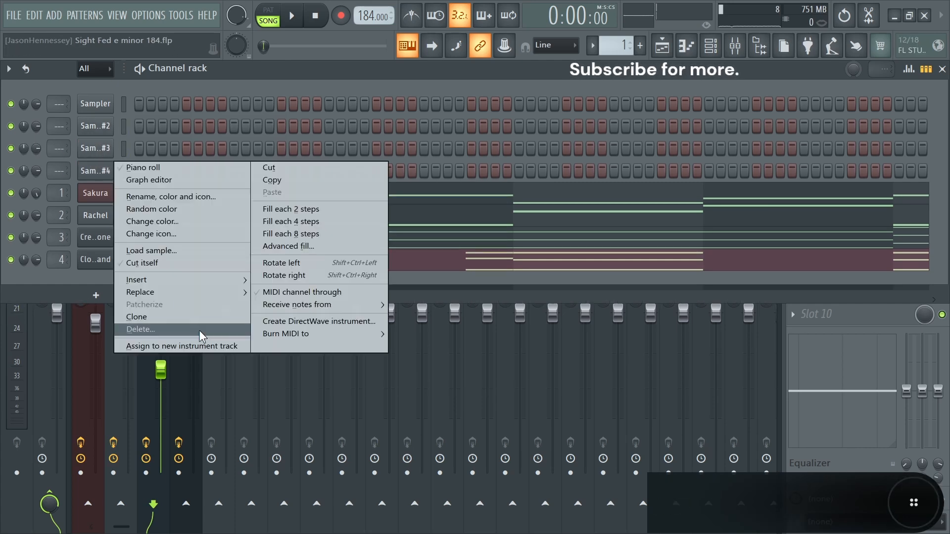
pyautogui.click(183, 317)
pyautogui.rightClick(111, 192)
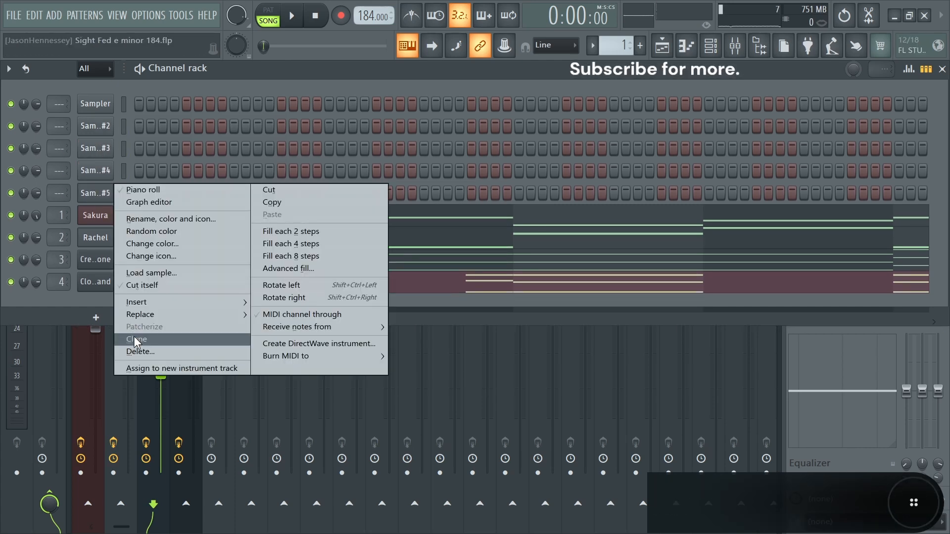
pyautogui.click(141, 339)
pyautogui.rightClick(113, 215)
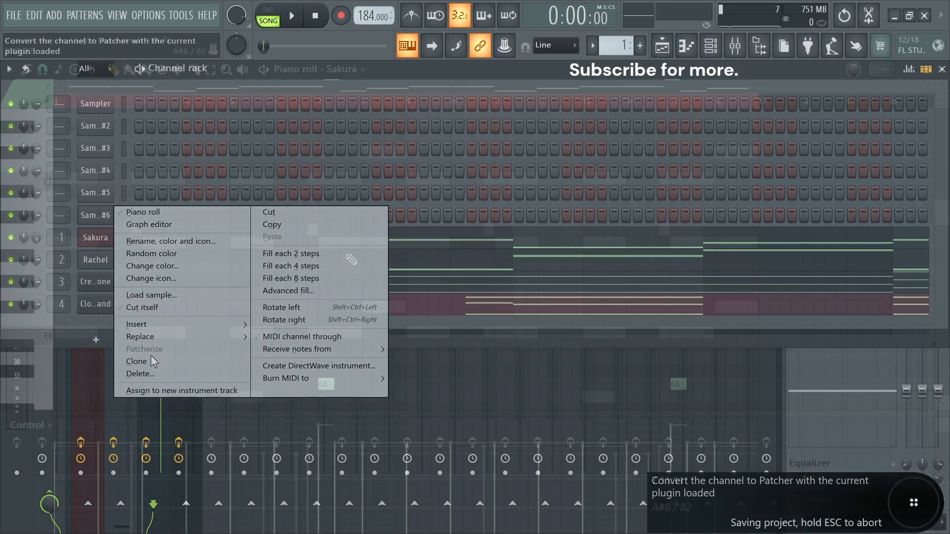
# Select every note in the Sakura piano roll and randomize their velocity and release levels with the bipolar option.
pyautogui.press('F7')
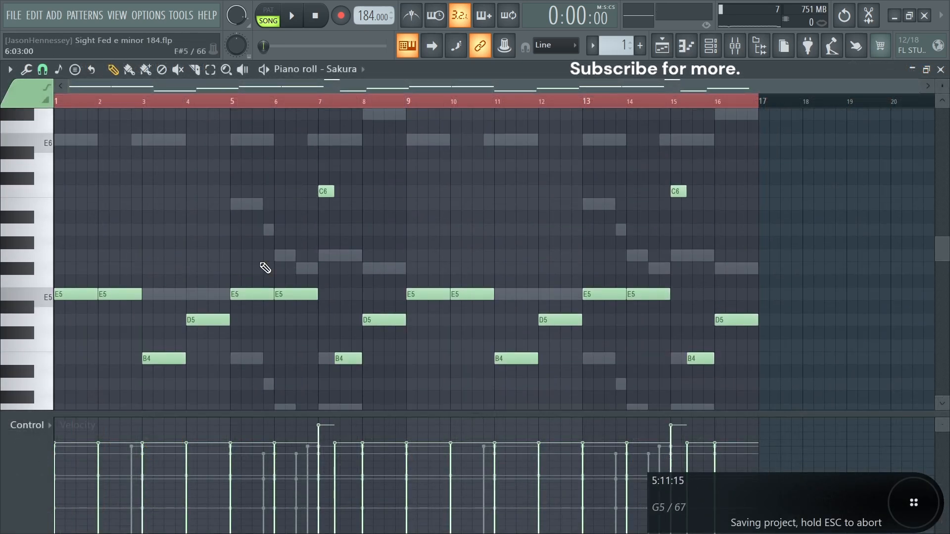
pyautogui.scroll(-3, 244, 212)
pyautogui.hotkey('ctrl', 'a')
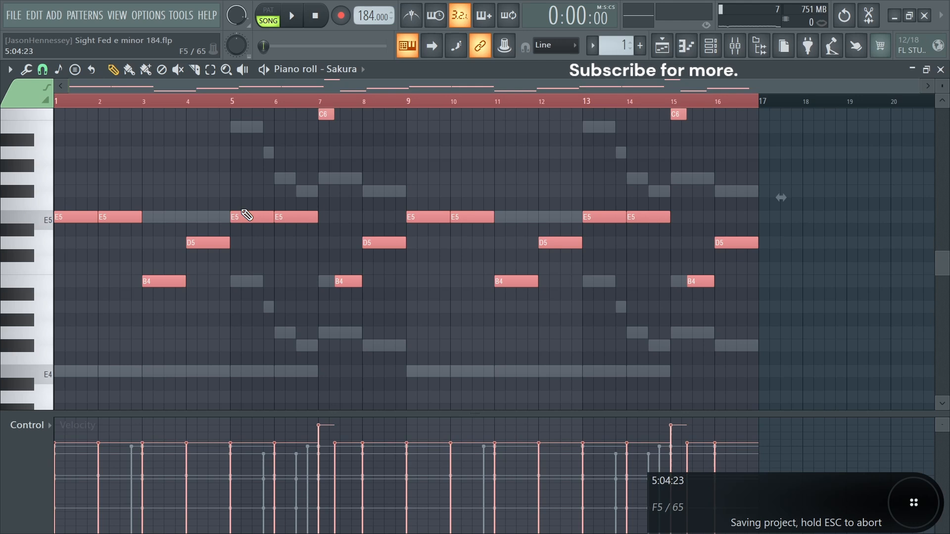
pyautogui.hotkey('alt', 'r')
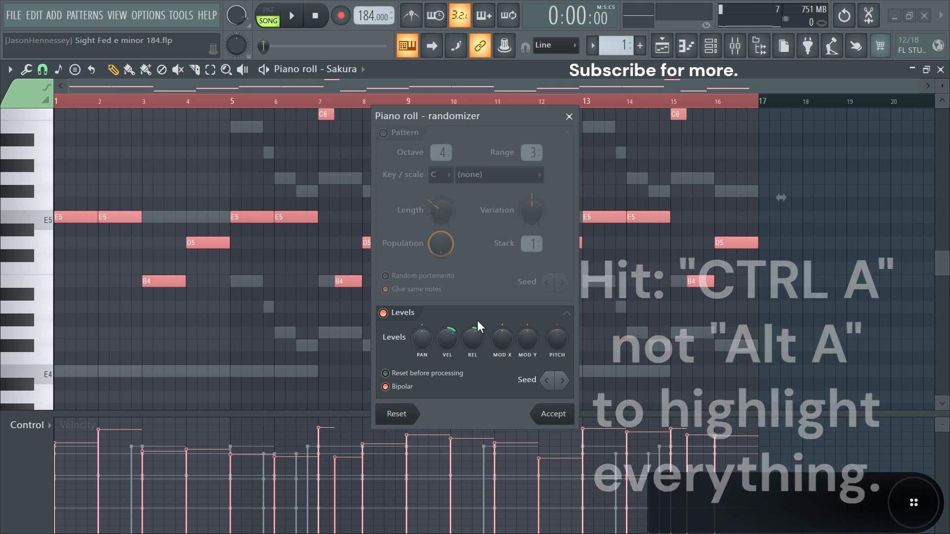
pyautogui.click(547, 413)
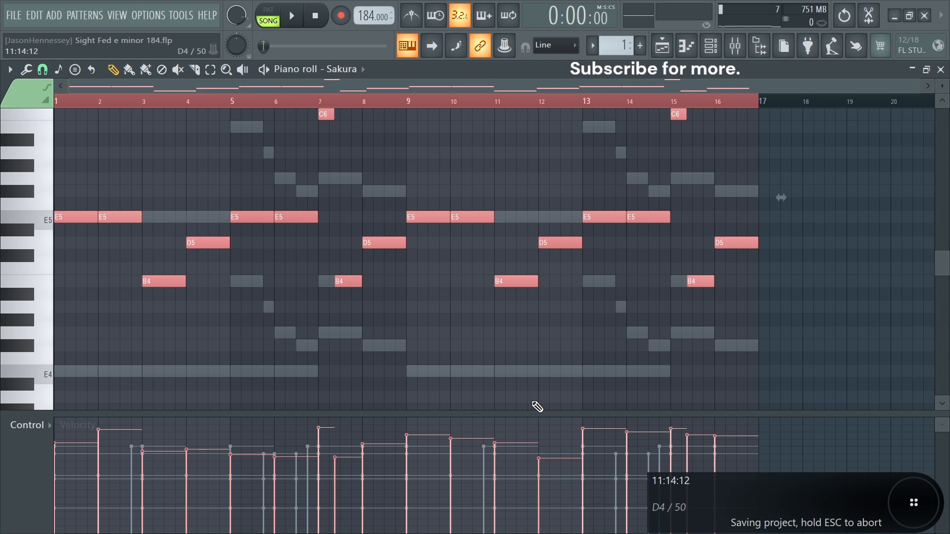
pyautogui.hotkey('alt', 'q')
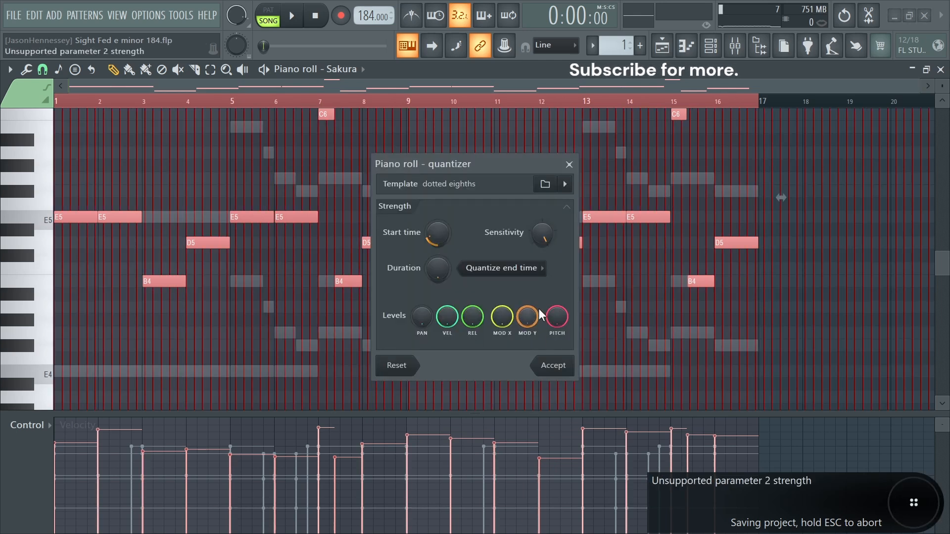
pyautogui.moveTo(473, 159); pyautogui.dragTo(484, 143)
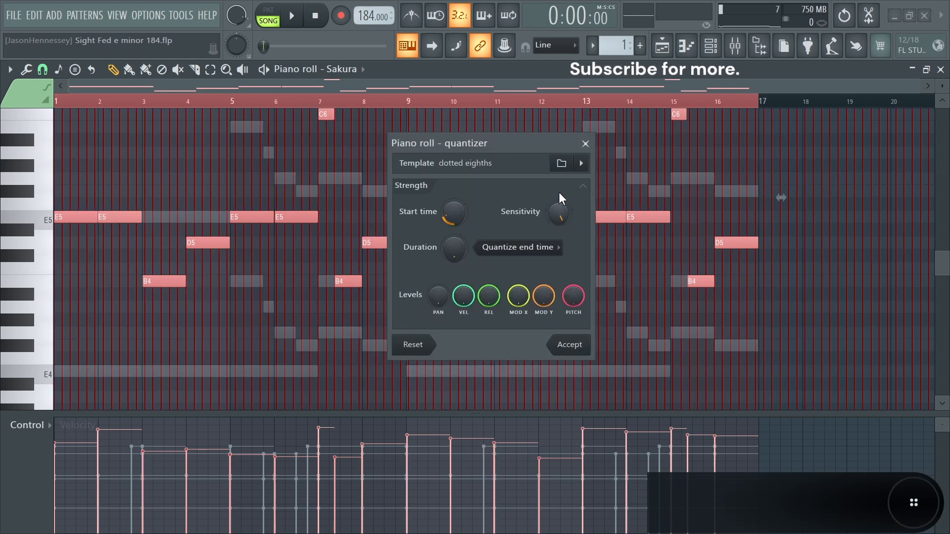
pyautogui.click(563, 165)
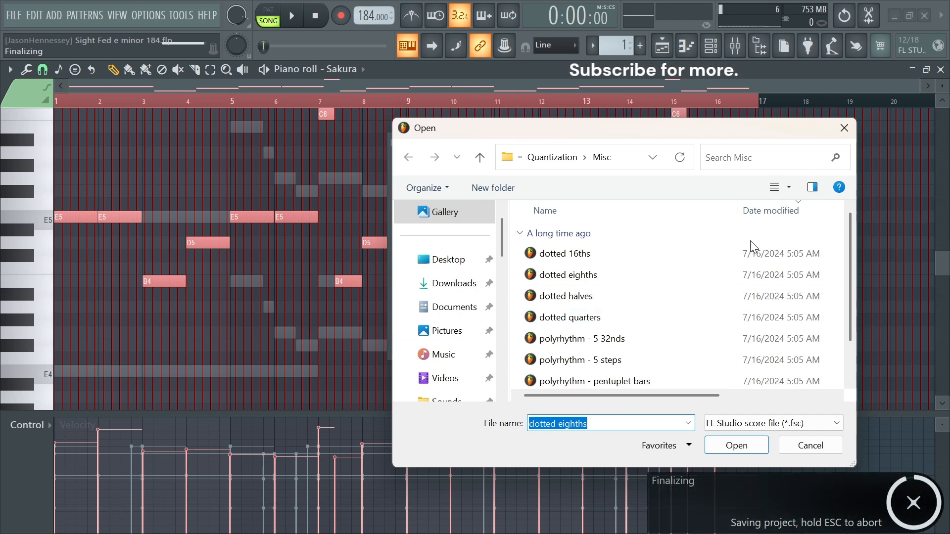
pyautogui.click(749, 446)
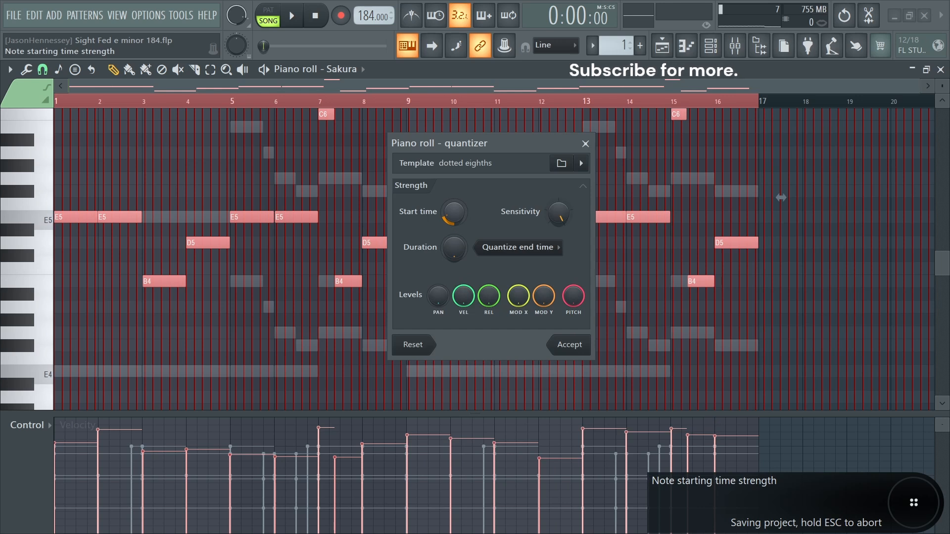
pyautogui.click(585, 143)
# Quantize the selected Sakura notes with the dotted eighths template at a low start time strength, trying full strength first.
pyautogui.scroll(4, 197, 206)
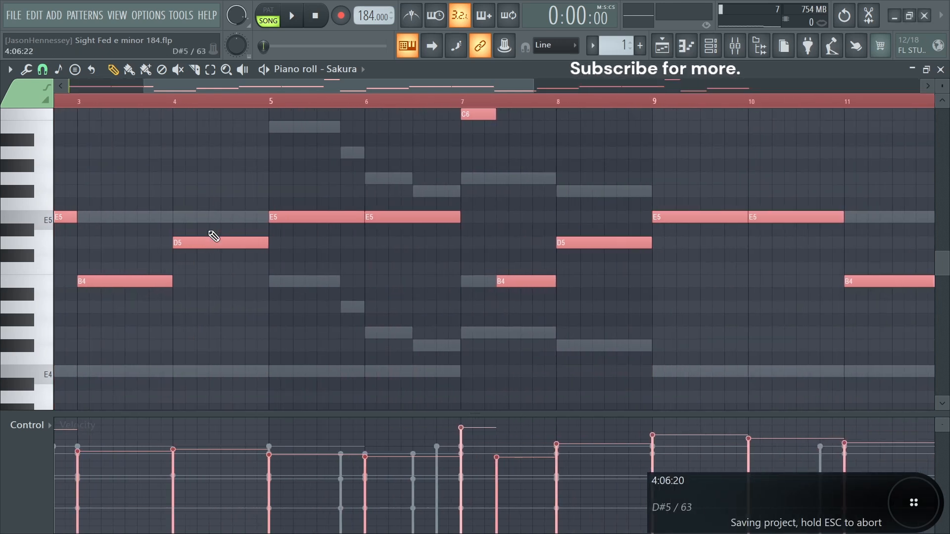
pyautogui.scroll(3, 213, 236)
pyautogui.hotkey('alt', 'q')
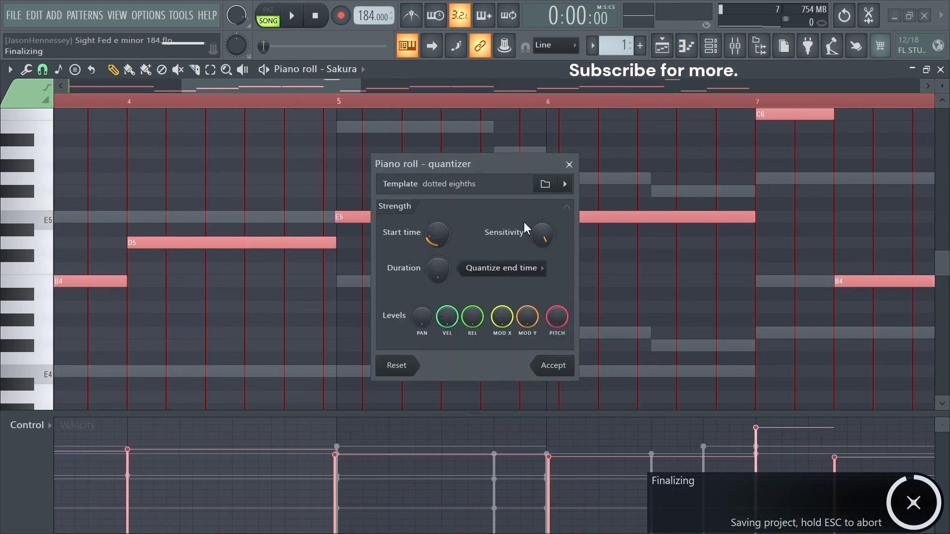
pyautogui.scroll(-2, 437, 232)
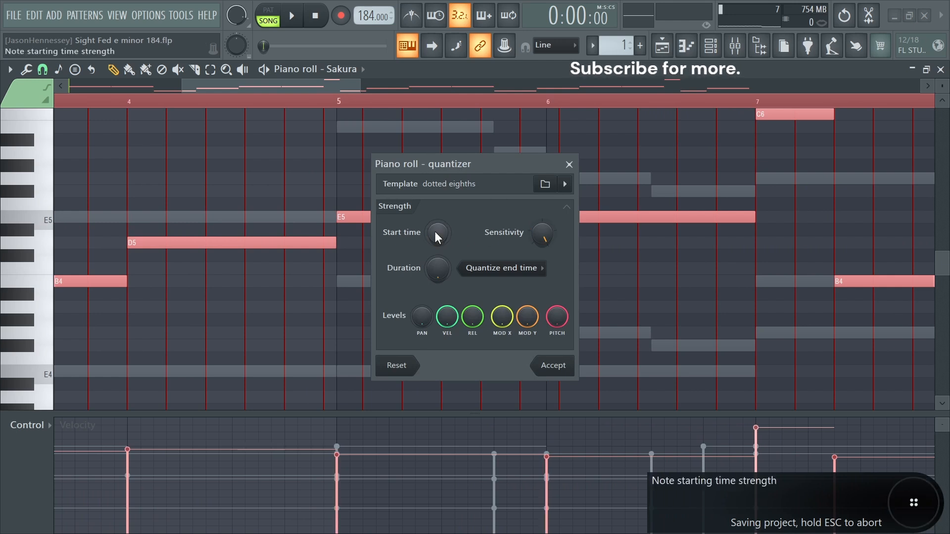
pyautogui.moveTo(470, 163); pyautogui.dragTo(514, 339)
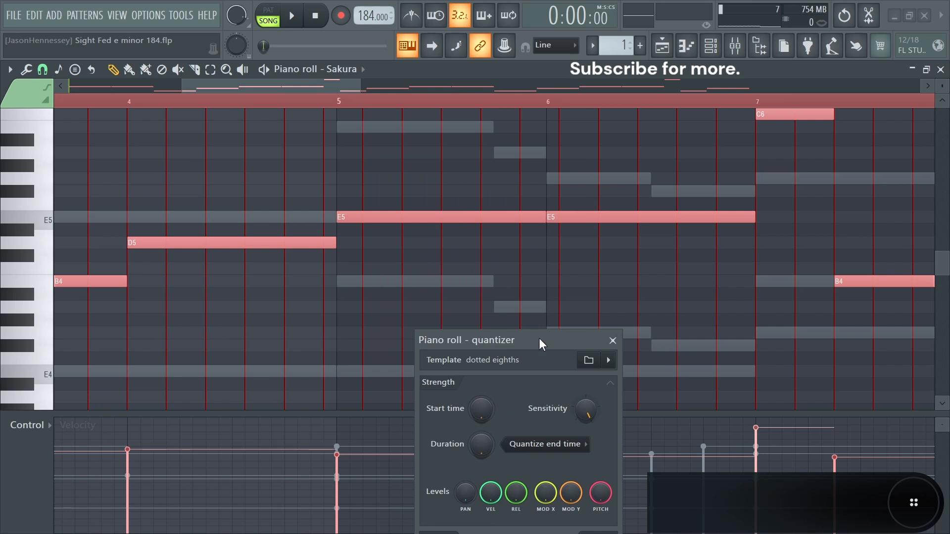
pyautogui.moveTo(538, 338); pyautogui.dragTo(541, 297)
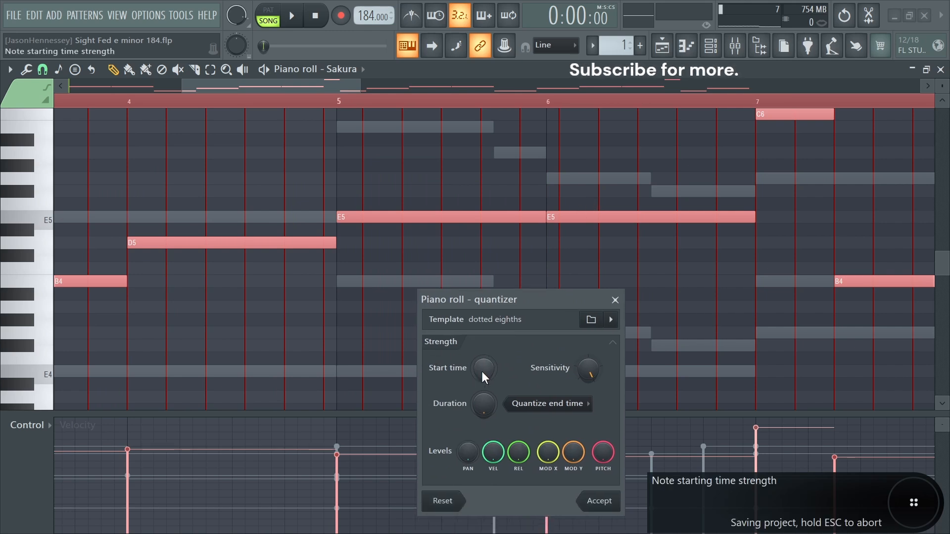
pyautogui.moveTo(484, 368); pyautogui.dragTo(484, 341)
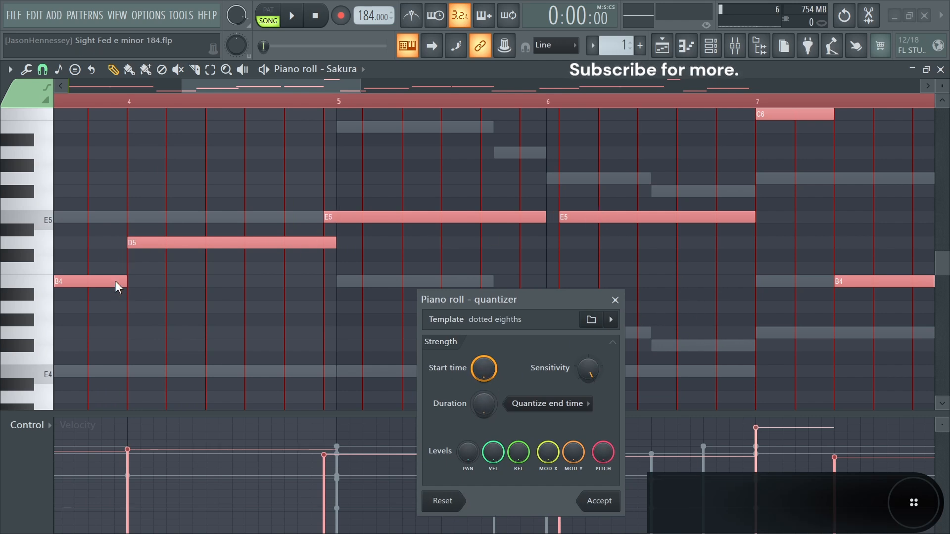
pyautogui.moveTo(483, 369)
pyautogui.mouseDown()
pyautogui.moveTo(484, 383)
pyautogui.moveTo(484, 367)
pyautogui.mouseUp()
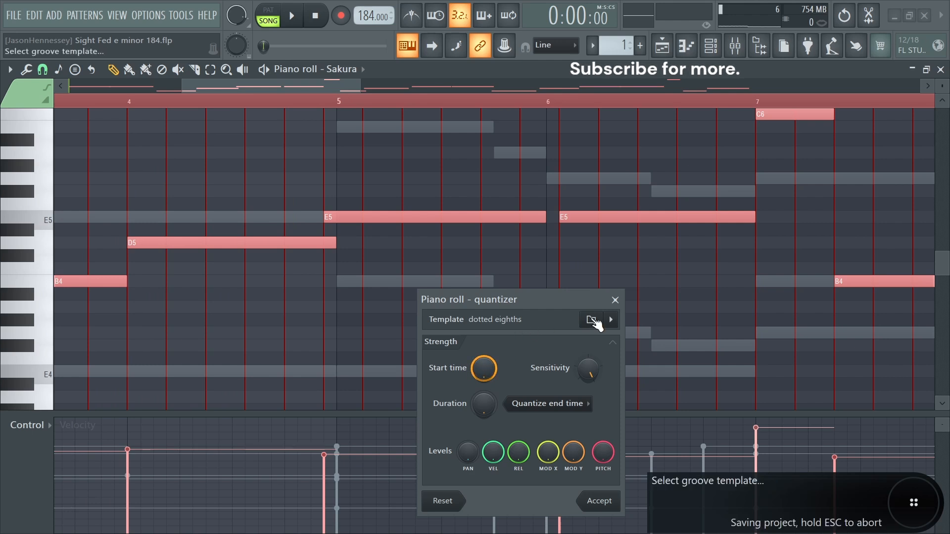
pyautogui.moveTo(484, 368)
pyautogui.mouseDown()
pyautogui.moveTo(483, 383)
pyautogui.moveTo(484, 366)
pyautogui.moveTo(483, 378)
pyautogui.moveTo(471, 371)
pyautogui.mouseUp()
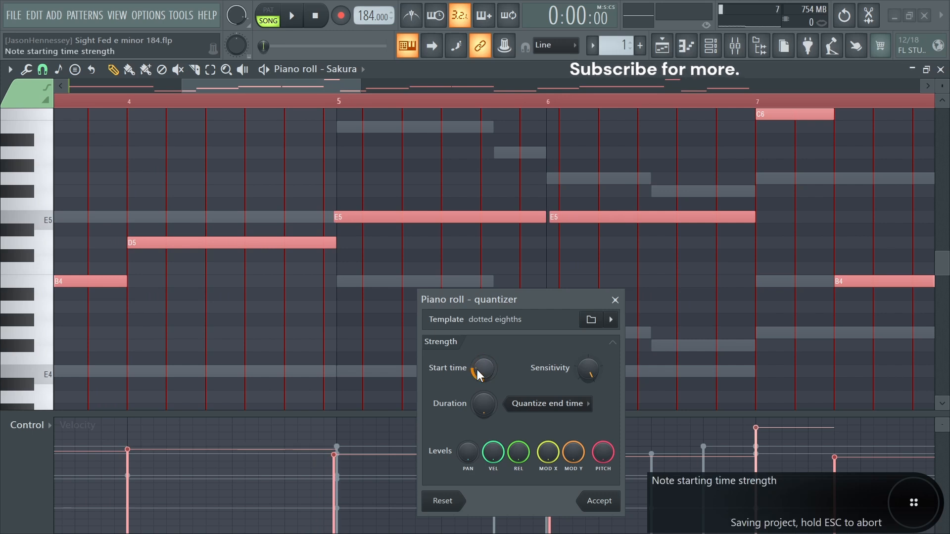
pyautogui.click(599, 502)
# Nudge the timing of the Sakura E5 notes around bars 5 and 6 slightly off the grid.
pyautogui.scroll(-1, 583, 277)
pyautogui.scroll(5, 583, 277)
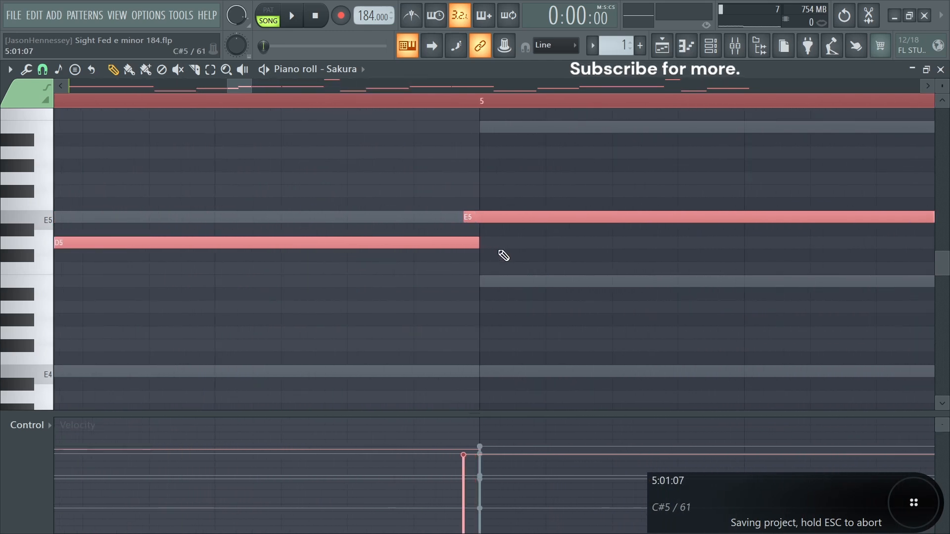
pyautogui.click(530, 239)
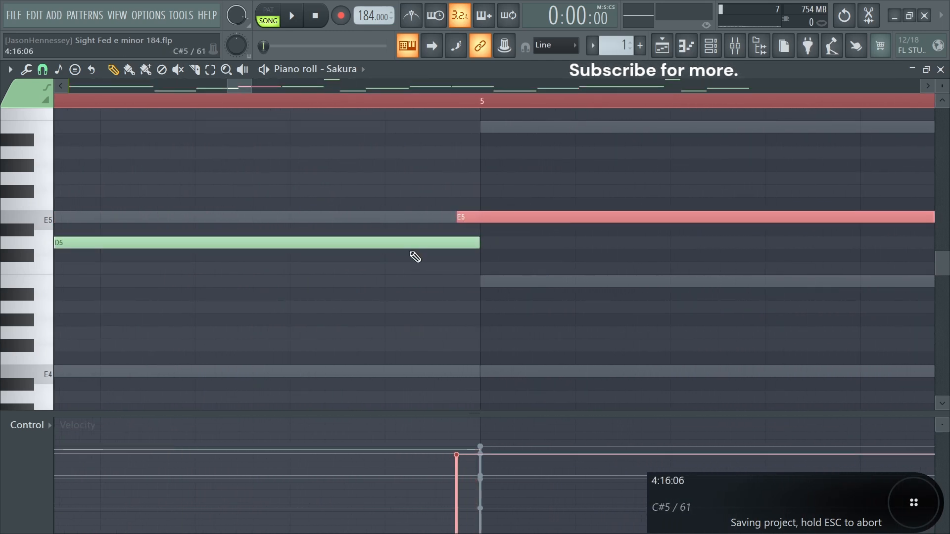
pyautogui.scroll(-5, 413, 257)
pyautogui.scroll(3, 618, 217)
pyautogui.scroll(2, 593, 267)
pyautogui.hotkey('shift', 'Left')
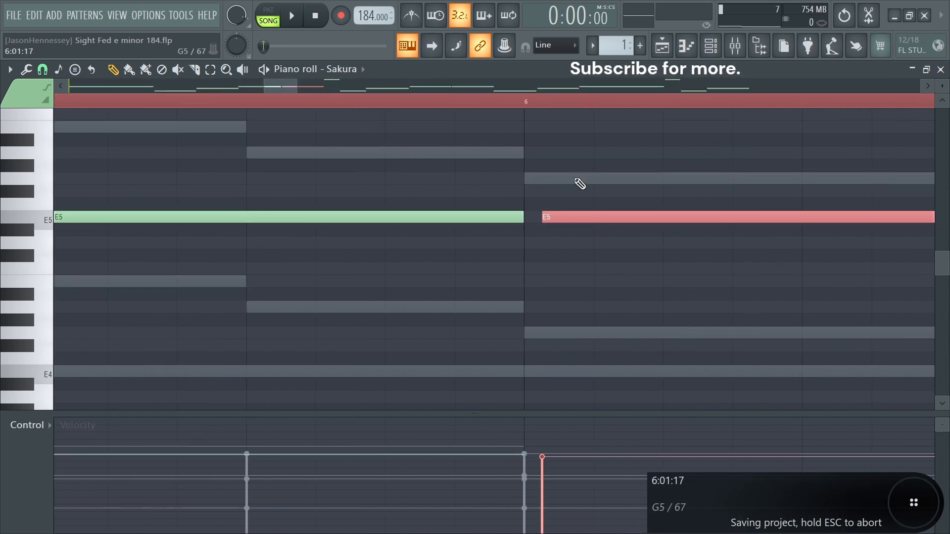
# Nudge the Sakura C6 note at bar 7 slightly later.
pyautogui.scroll(-3, 580, 184)
pyautogui.scroll(4, 483, 250)
pyautogui.scroll(4, 528, 211)
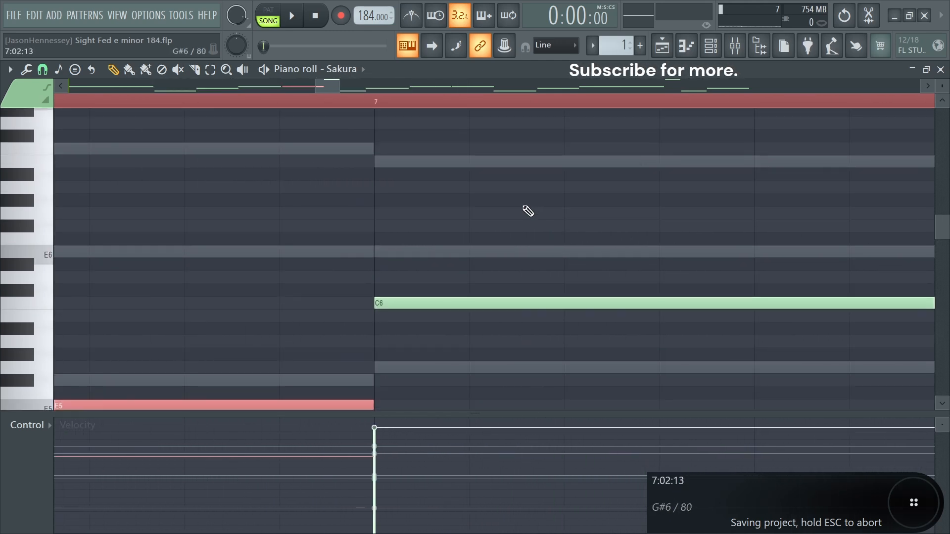
pyautogui.hotkey('shift', 'Right')
pyautogui.scroll(-4, 445, 347)
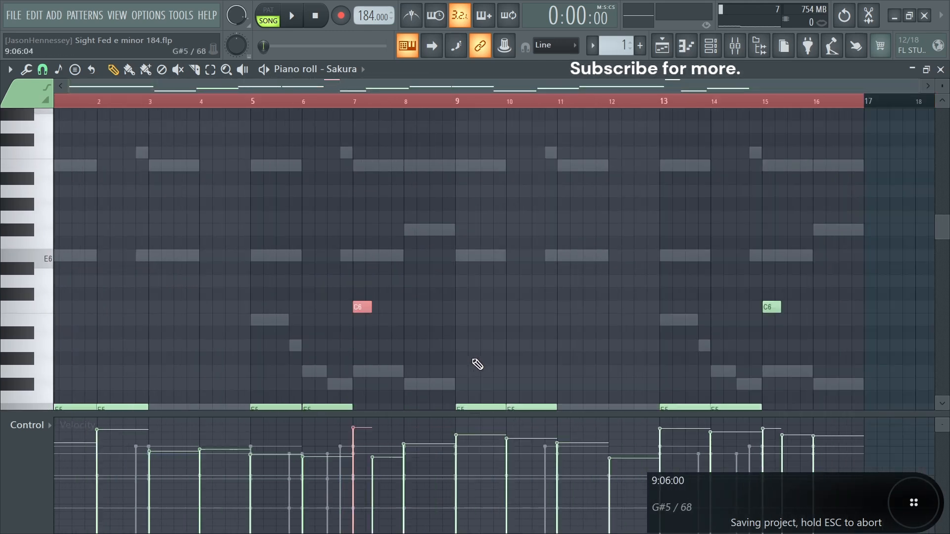
pyautogui.scroll(-4, 476, 365)
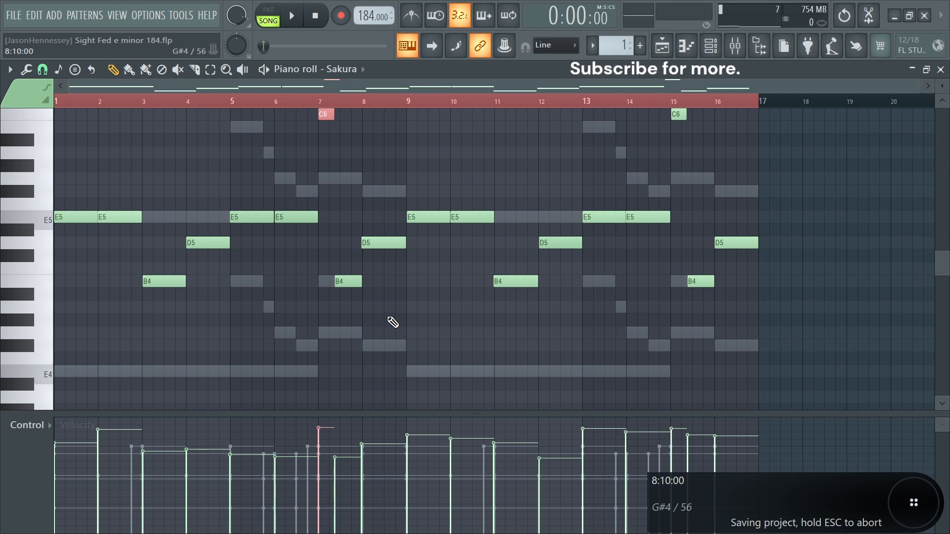
# Group-select D5 at bars 4 and 8, E5 at bars 2, 9 and 13, and C6 at bar 15 for timing nudges.
pyautogui.hotkey('shift', 'Left')
pyautogui.hotkey('shift', 'Left')
pyautogui.hotkey('shift', 'Left')
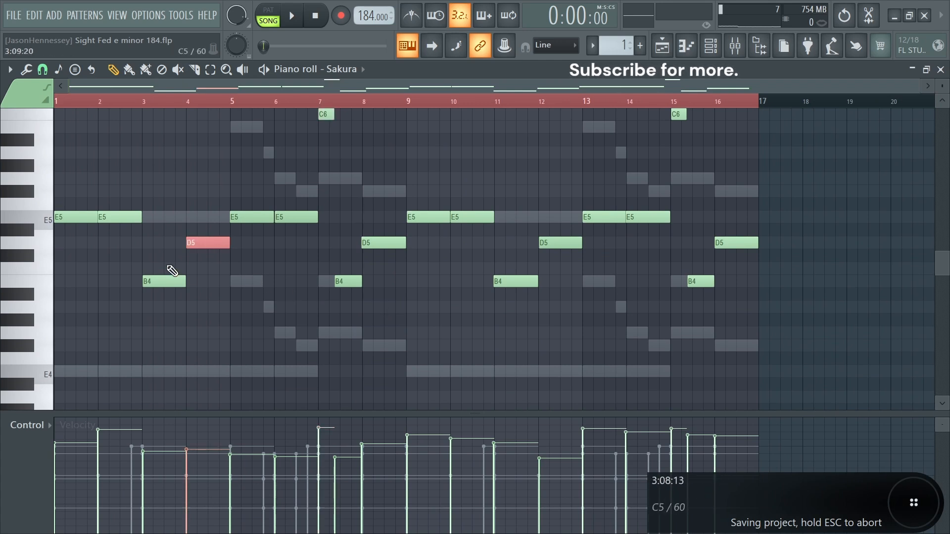
pyautogui.keyDown('ctrl'); pyautogui.click(105, 217); pyautogui.keyUp('ctrl')
pyautogui.keyDown('ctrl'); pyautogui.click(414, 217); pyautogui.keyUp('ctrl')
pyautogui.keyDown('ctrl'); pyautogui.click(384, 242); pyautogui.keyUp('ctrl')
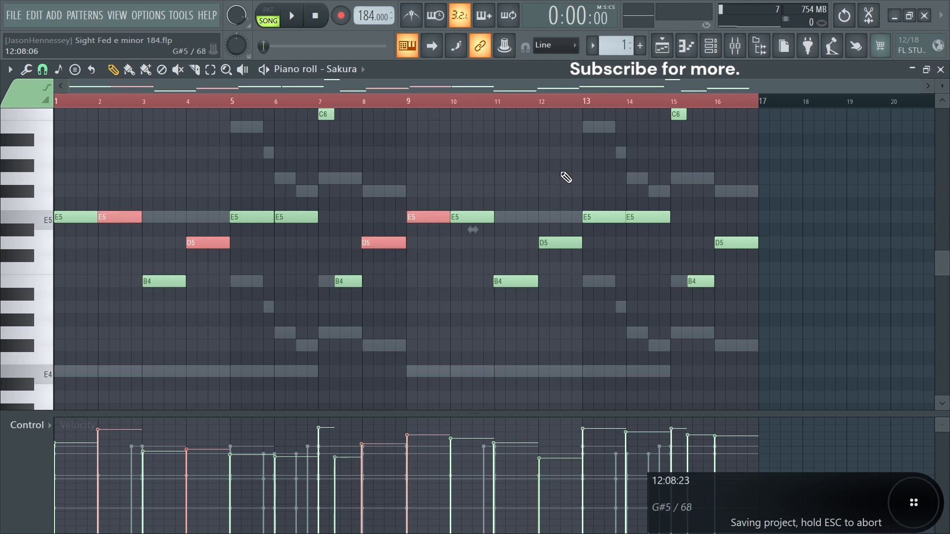
pyautogui.keyDown('ctrl'); pyautogui.click(603, 216); pyautogui.keyUp('ctrl')
pyautogui.scroll(2, 674, 169)
pyautogui.keyDown('ctrl'); pyautogui.click(678, 190); pyautogui.keyUp('ctrl')
# Shift the selected notes slightly later and remove the C6 at bar 15 from the selection.
pyautogui.scroll(5, 699, 236)
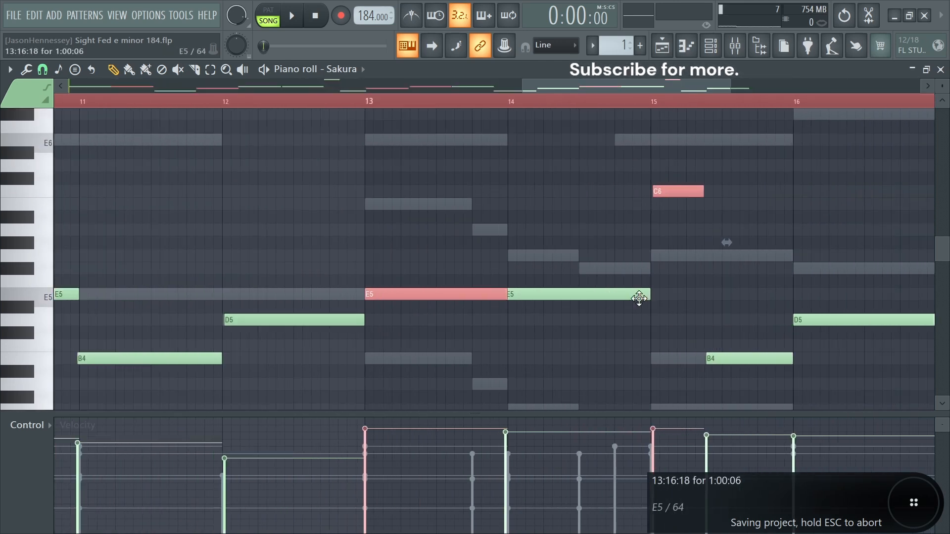
pyautogui.scroll(-4, 757, 193)
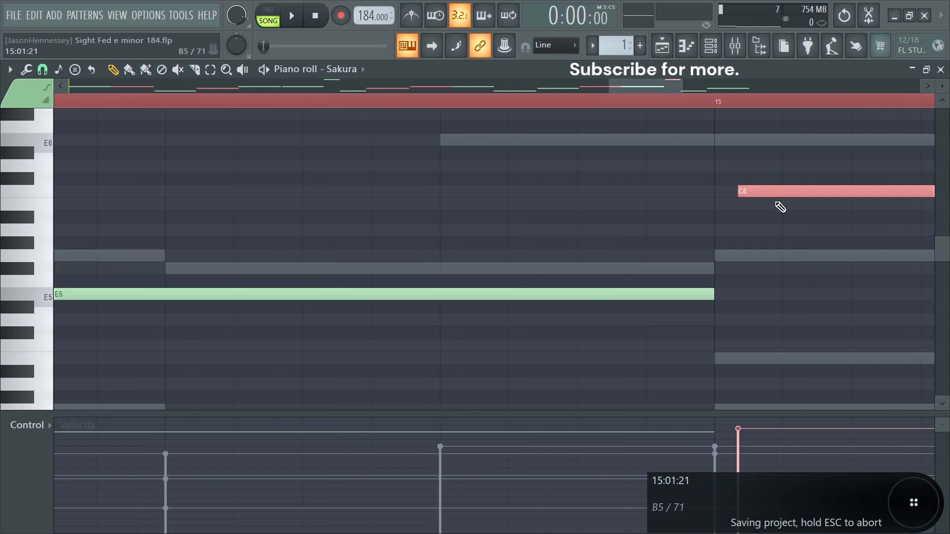
pyautogui.keyDown('ctrl'); pyautogui.click(741, 193); pyautogui.keyUp('ctrl')
pyautogui.scroll(4, 313, 300)
pyautogui.scroll(2, 314, 300)
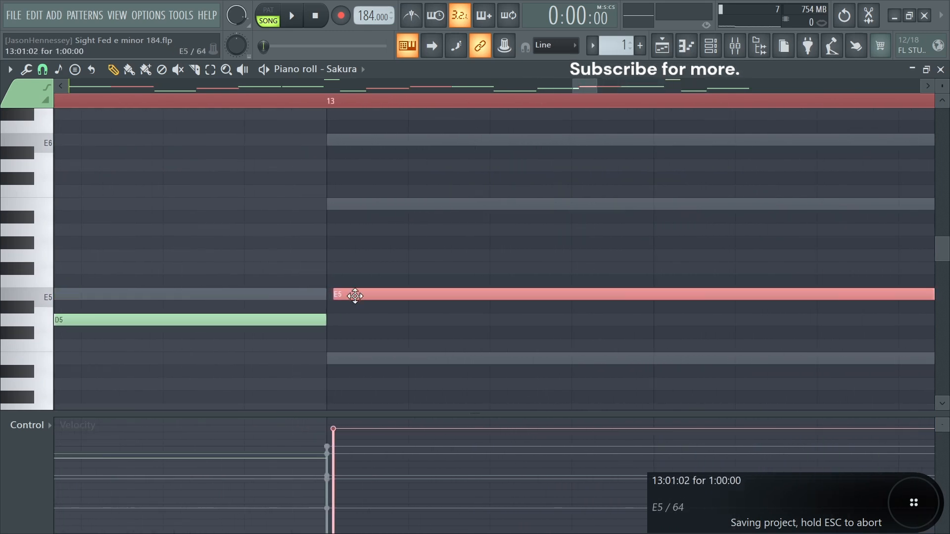
pyautogui.scroll(-4, 396, 266)
pyautogui.scroll(-5, 304, 297)
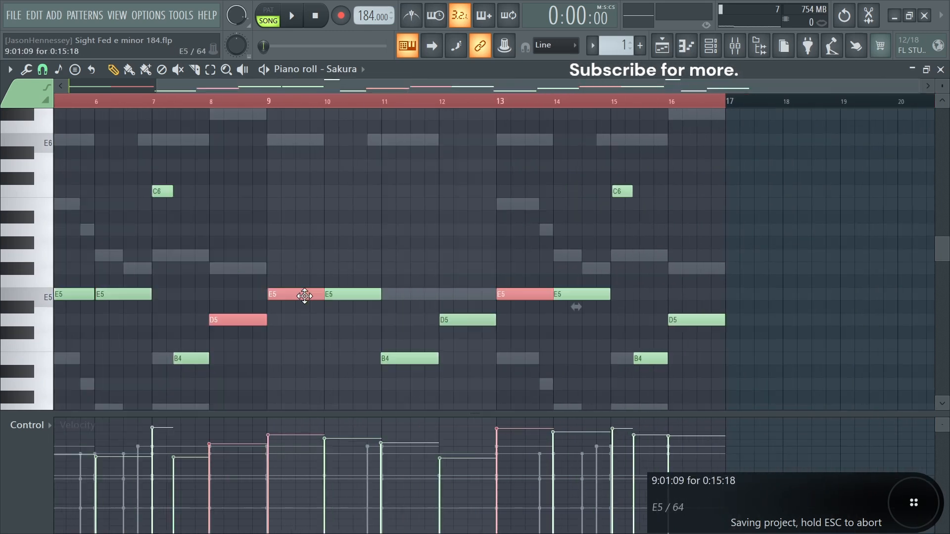
# Clear the note selection and check the timing offsets of E5 at bar 2 and D5 at bar 4.
pyautogui.scroll(6, 170, 295)
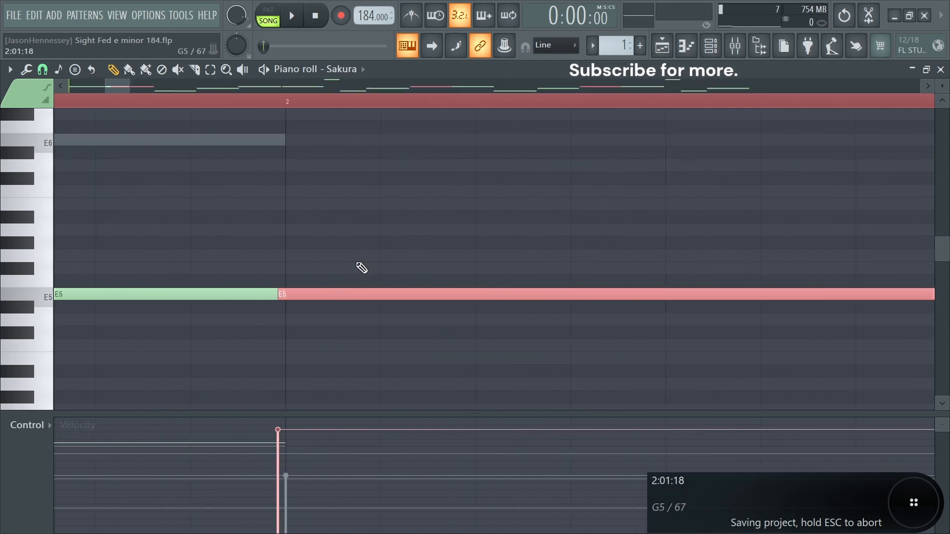
pyautogui.scroll(-5, 364, 262)
pyautogui.hotkey('ctrl', 'd')
pyautogui.scroll(3, 445, 296)
pyautogui.scroll(2, 500, 358)
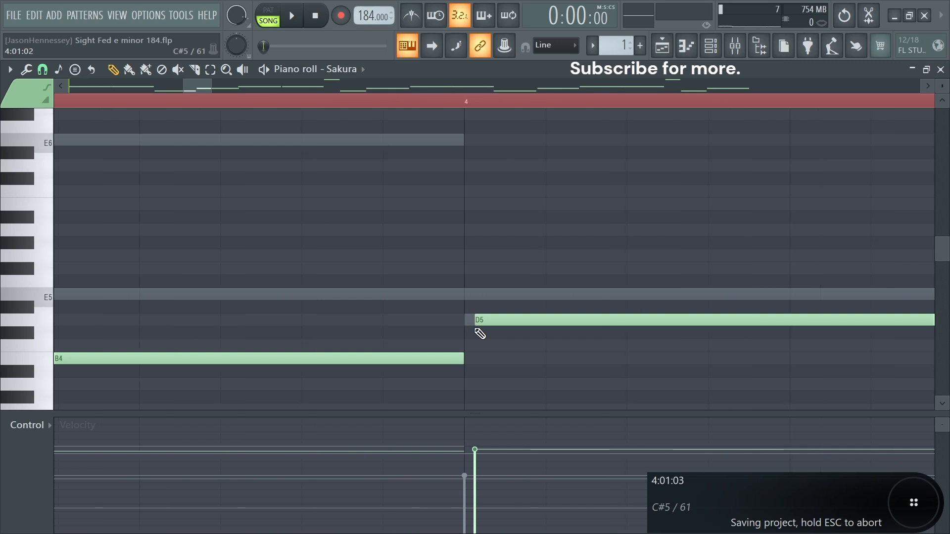
# Move the Sakura D5 at bar 4 slightly earlier and check the start of the C6 at bar 7.
pyautogui.moveTo(502, 318); pyautogui.dragTo(464, 315)
pyautogui.scroll(-4, 669, 303)
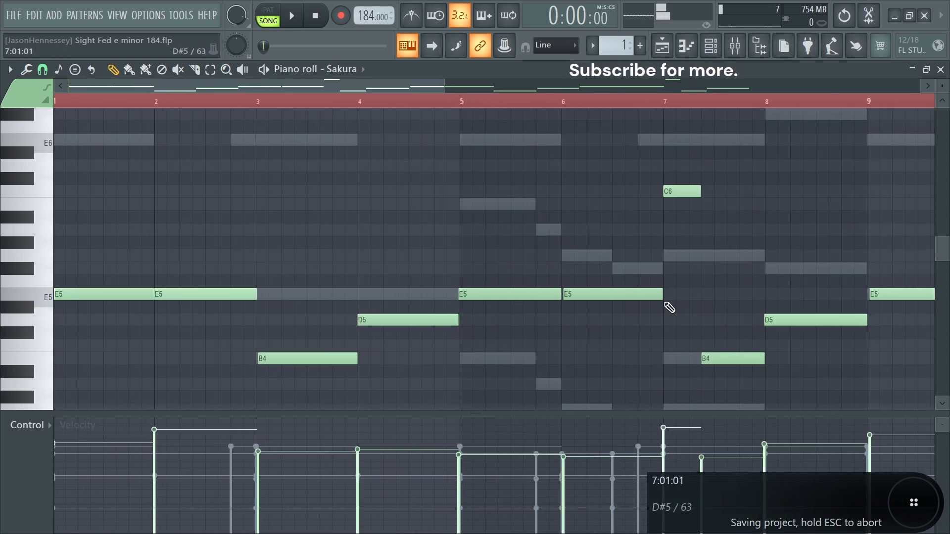
pyautogui.scroll(4, 756, 263)
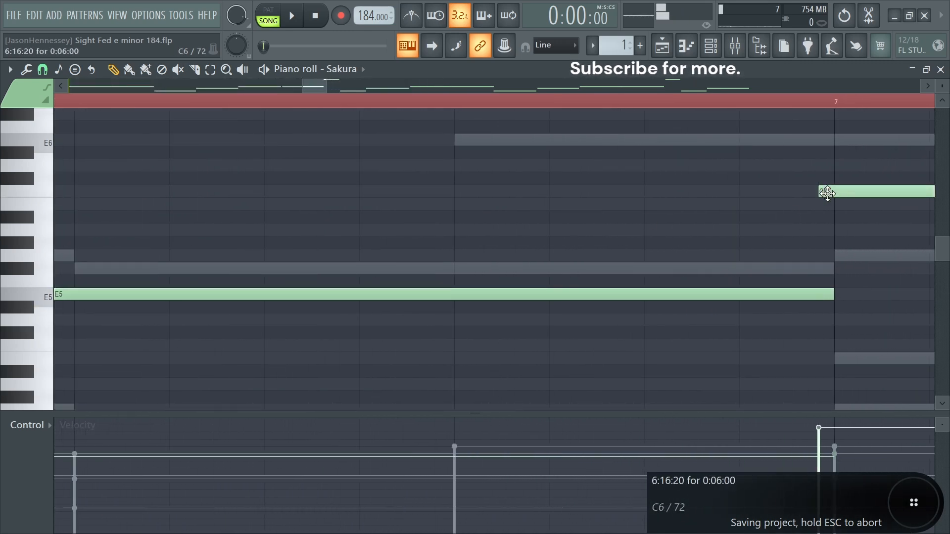
pyautogui.scroll(-5, 570, 220)
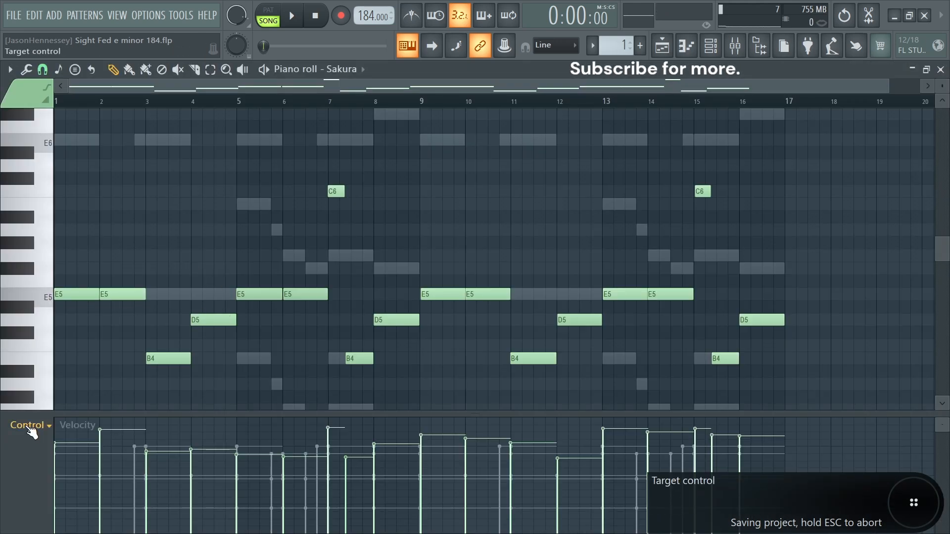
# Show the Sakura note panning and select E5 at bars 1, 5, 9 and 13, B4 at bars 3 and 11, and C6 at bars 7 and 15.
pyautogui.scroll(1, 27, 425)
pyautogui.scroll(-3, 118, 291)
pyautogui.moveTo(62, 198); pyautogui.dragTo(64, 237)
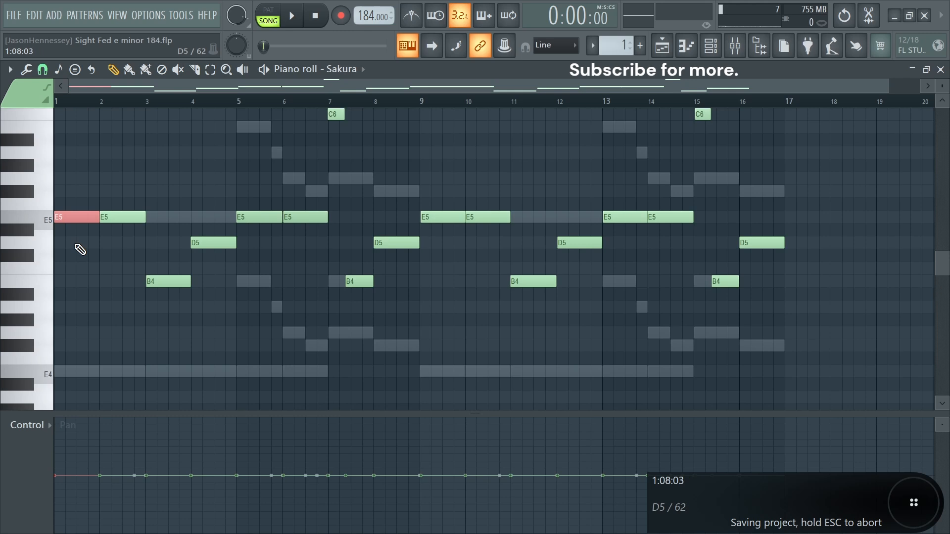
pyautogui.keyDown('ctrl'); pyautogui.click(157, 276); pyautogui.keyUp('ctrl')
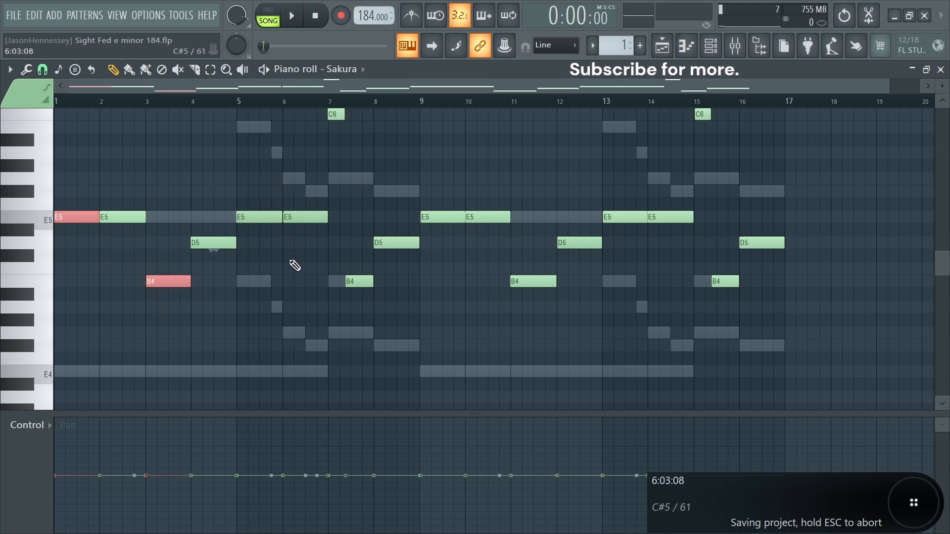
pyautogui.keyDown('ctrl'); pyautogui.click(270, 218); pyautogui.keyUp('ctrl')
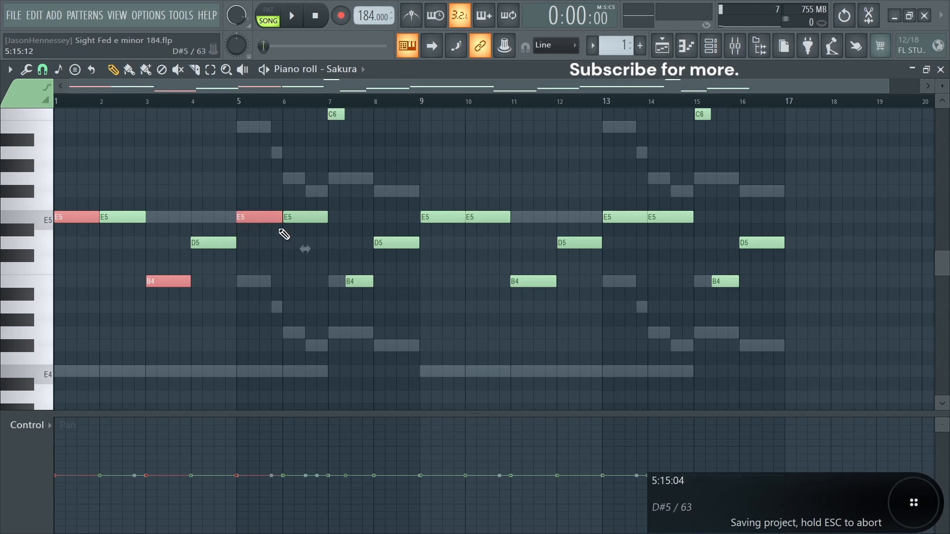
pyautogui.keyDown('ctrl'); pyautogui.click(336, 114); pyautogui.keyUp('ctrl')
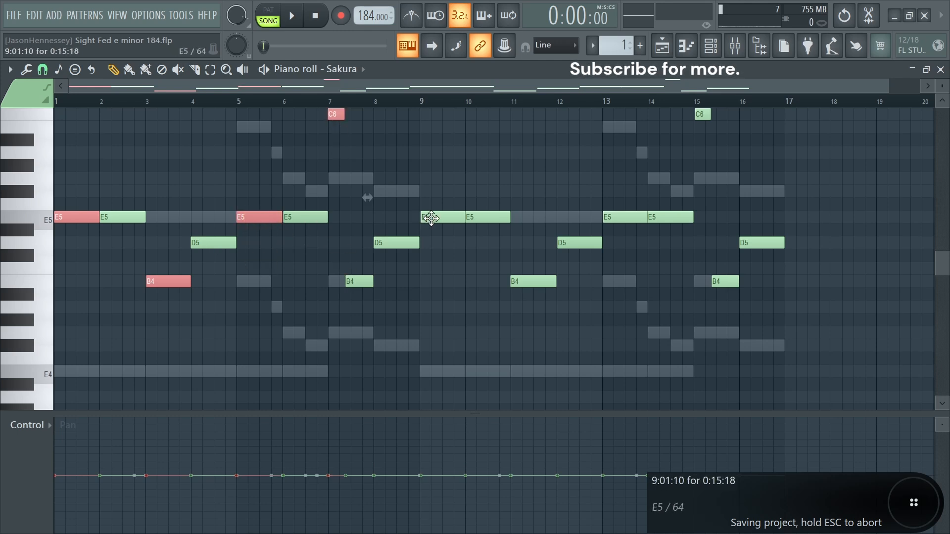
pyautogui.keyDown('ctrl'); pyautogui.click(428, 217); pyautogui.keyUp('ctrl')
pyautogui.keyDown('ctrl'); pyautogui.click(525, 281); pyautogui.keyUp('ctrl')
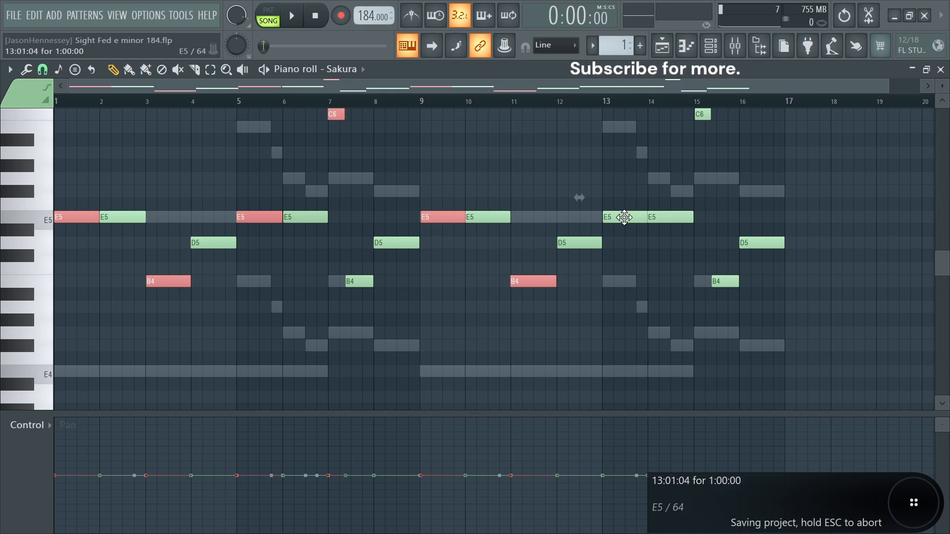
pyautogui.keyDown('ctrl'); pyautogui.click(624, 217); pyautogui.keyUp('ctrl')
pyautogui.keyDown('ctrl'); pyautogui.click(703, 115); pyautogui.keyUp('ctrl')
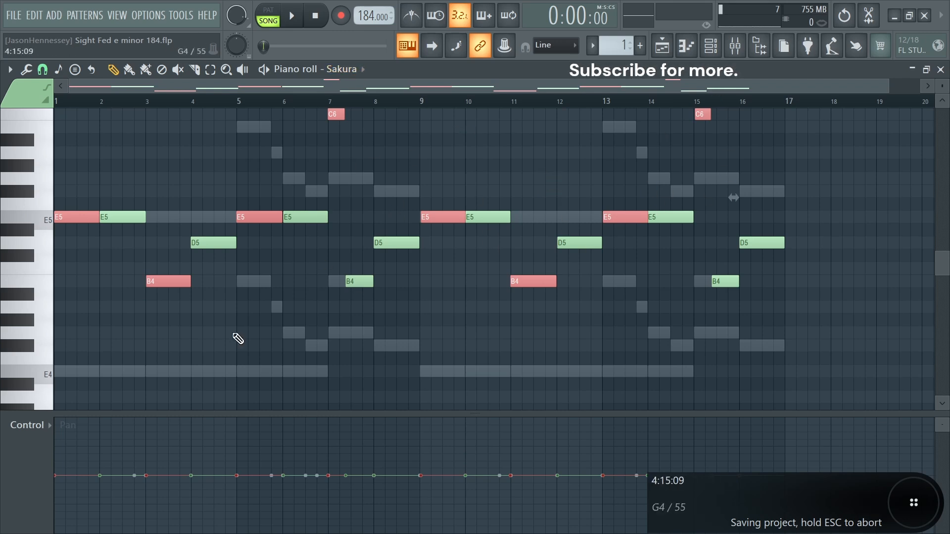
# Pan the selected Sakura notes left at bars 1, 7, 9 and 15 (70% at bar 15) and right at bars 3, 5, 11 and 13.
pyautogui.click(158, 446)
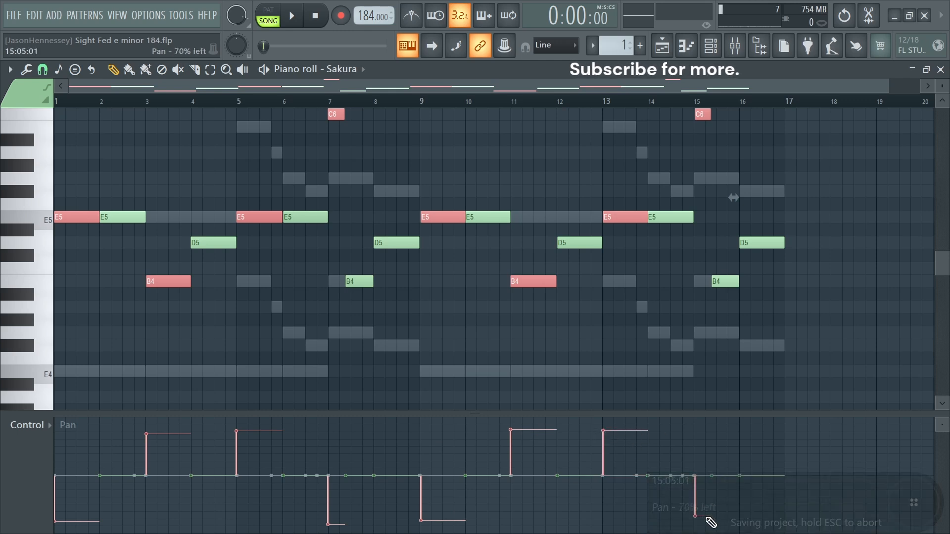
pyautogui.scroll(3, 758, 356)
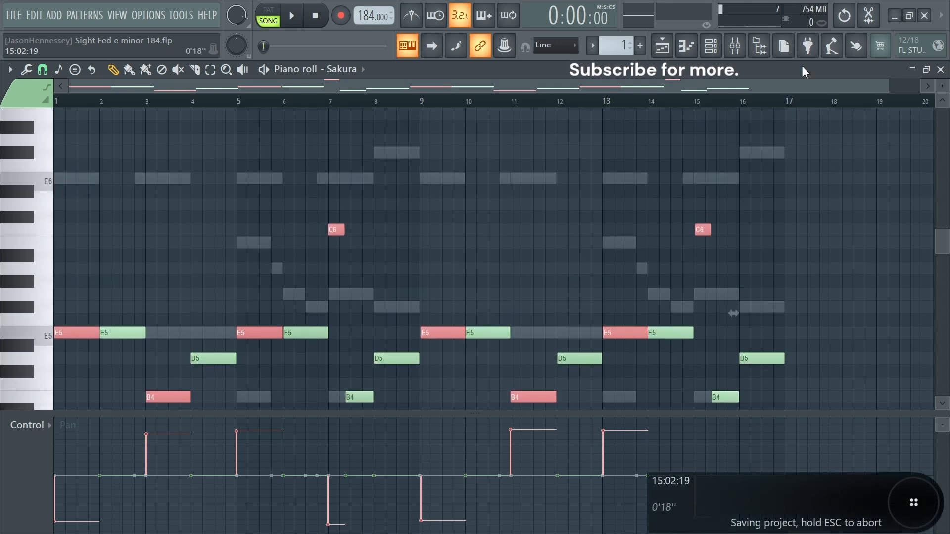
pyautogui.scroll(-5, 307, 233)
pyautogui.scroll(-1, 307, 233)
pyautogui.scroll(5, 333, 250)
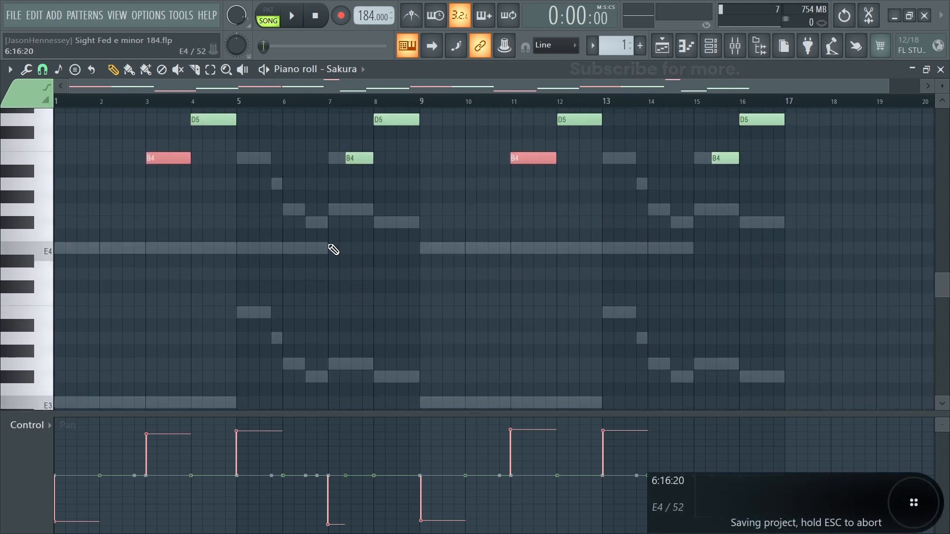
pyautogui.scroll(-1, 348, 223)
pyautogui.scroll(2, 348, 223)
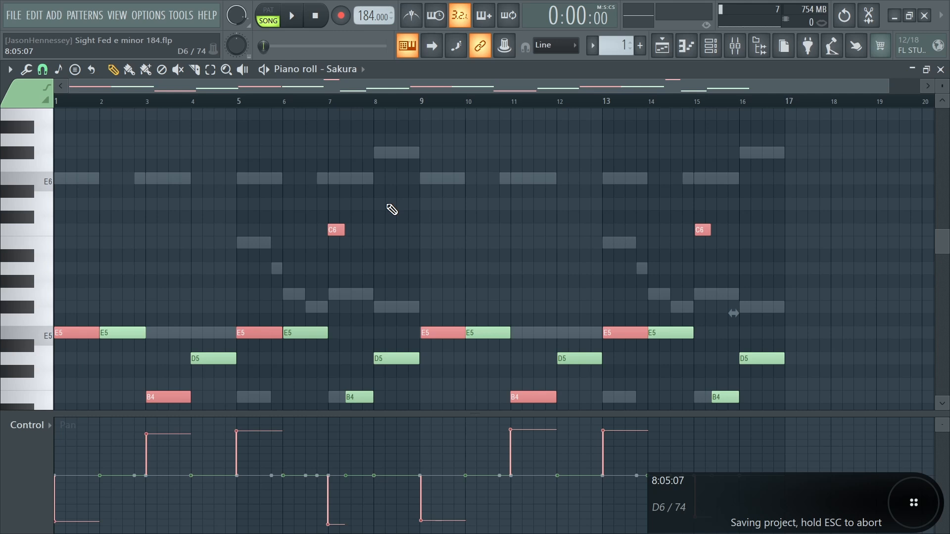
pyautogui.scroll(-4, 437, 246)
pyautogui.scroll(2, 471, 240)
# Play back the beat with the panned Sakura notes and open the Rachel melody's notes.
pyautogui.press('space')
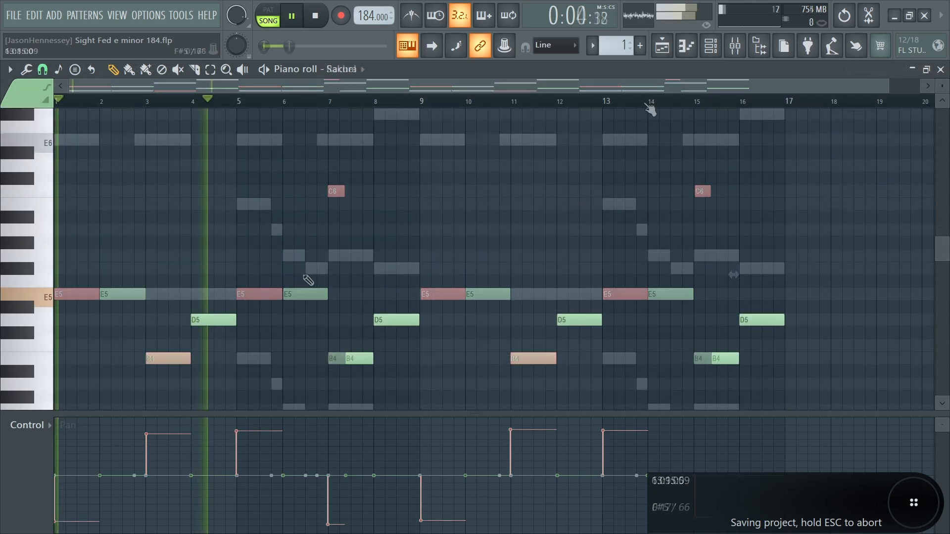
pyautogui.scroll(-6, 354, 263)
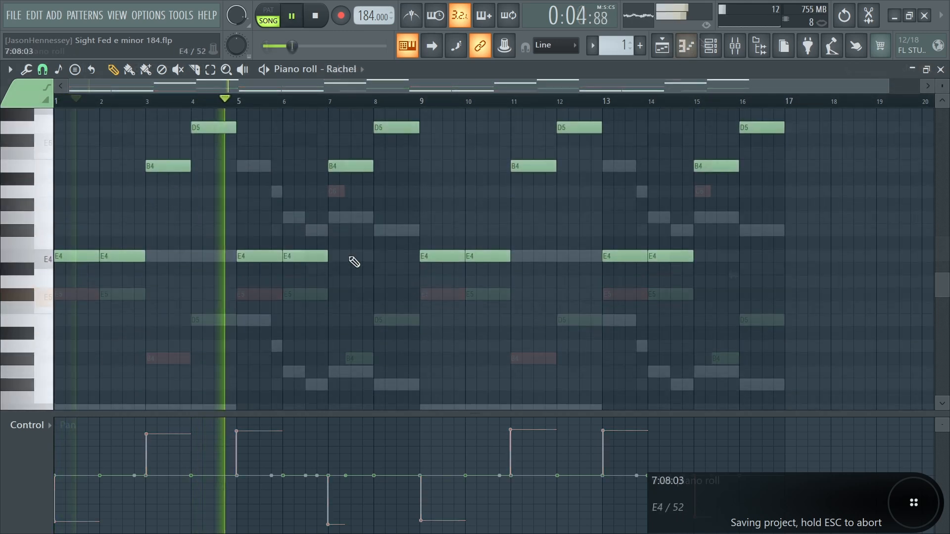
pyautogui.press('space')
pyautogui.scroll(2, 354, 262)
pyautogui.scroll(1, 354, 262)
# Select all Rachel notes and apply the Randomize tool to them.
pyautogui.hotkey('ctrl', 'a')
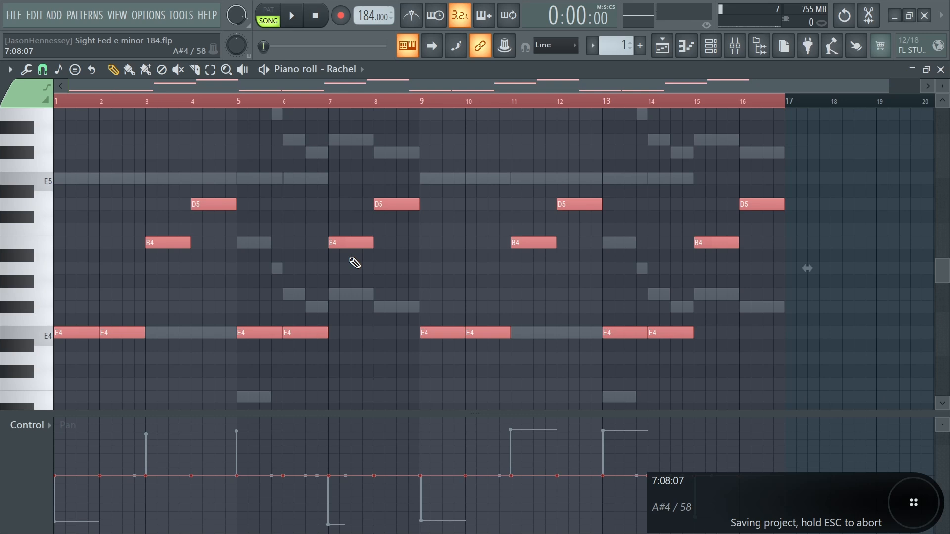
pyautogui.hotkey('alt', 'r')
pyautogui.click(540, 413)
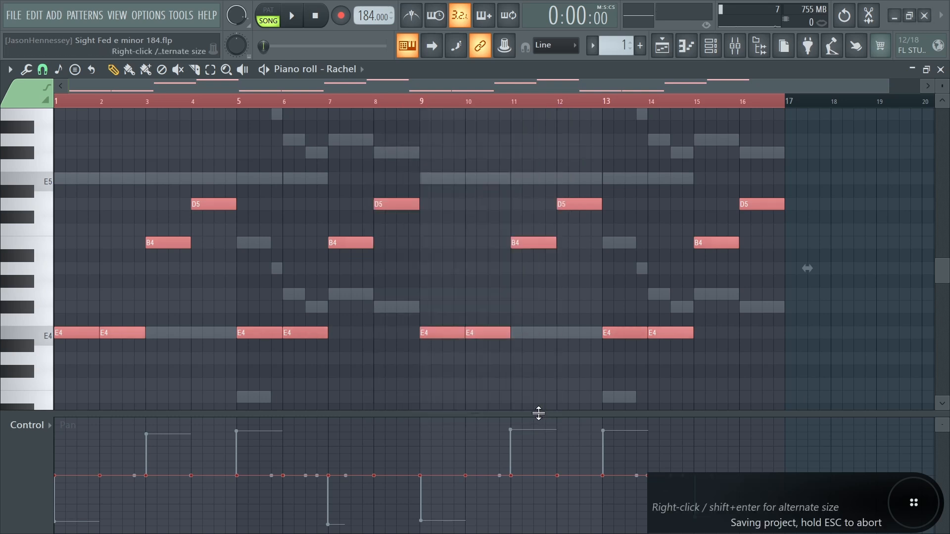
# Quantize all Rachel notes with the dotted eighths template at partial start-time strength.
pyautogui.hotkey('alt', 'q')
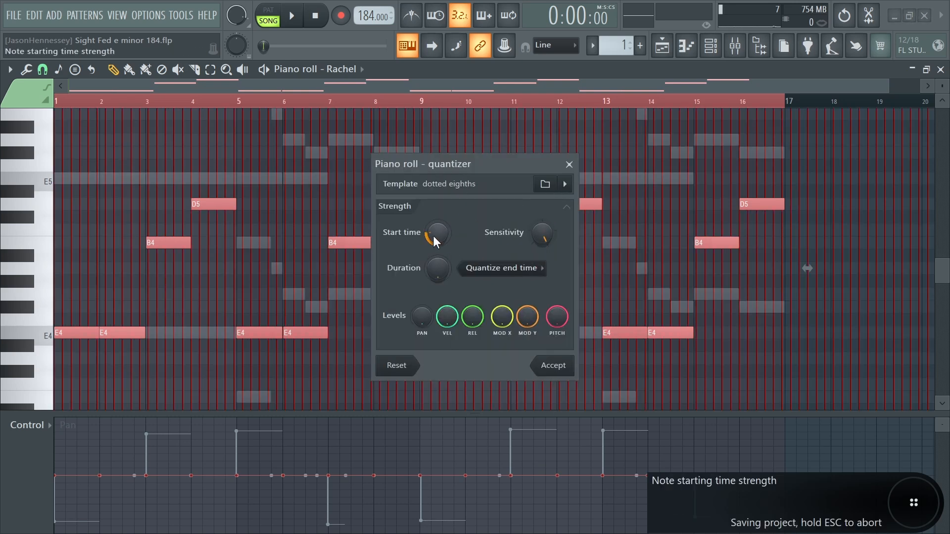
pyautogui.scroll(2, 438, 234)
pyautogui.click(560, 372)
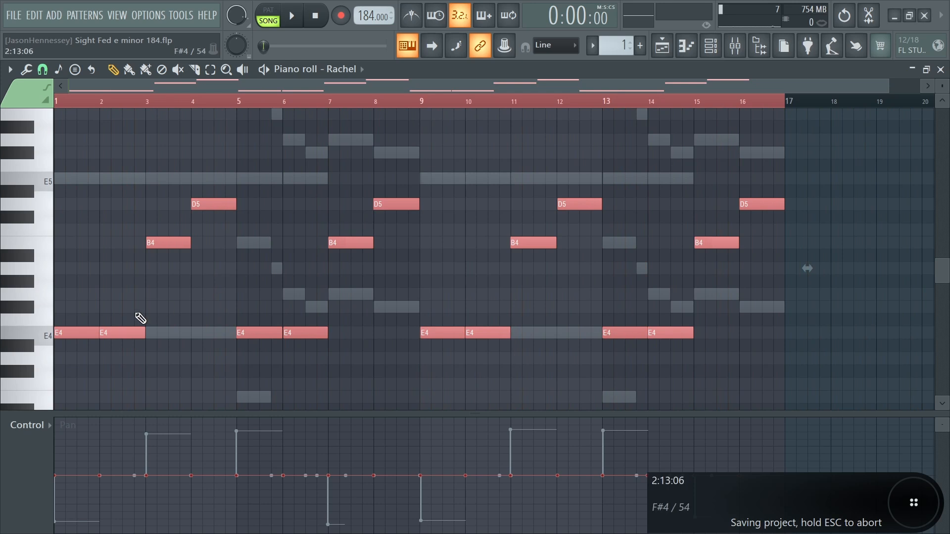
# Group-select Rachel's B4 at bars 3, 11 and 15, E4 at bars 6, 10 and 14, and D5 at bar 8.
pyautogui.moveTo(135, 313); pyautogui.dragTo(97, 340)
pyautogui.keyDown('ctrl'); pyautogui.click(156, 245); pyautogui.keyUp('ctrl')
pyautogui.moveTo(294, 308); pyautogui.dragTo(286, 353)
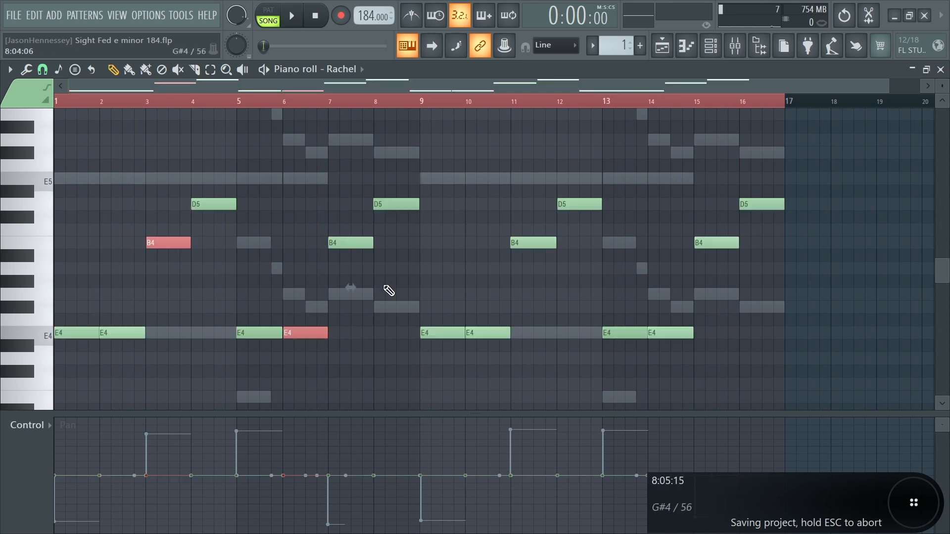
pyautogui.moveTo(410, 191); pyautogui.dragTo(412, 218)
pyautogui.moveTo(477, 319); pyautogui.dragTo(478, 346)
pyautogui.moveTo(535, 232); pyautogui.dragTo(536, 254)
pyautogui.moveTo(721, 225); pyautogui.dragTo(681, 301)
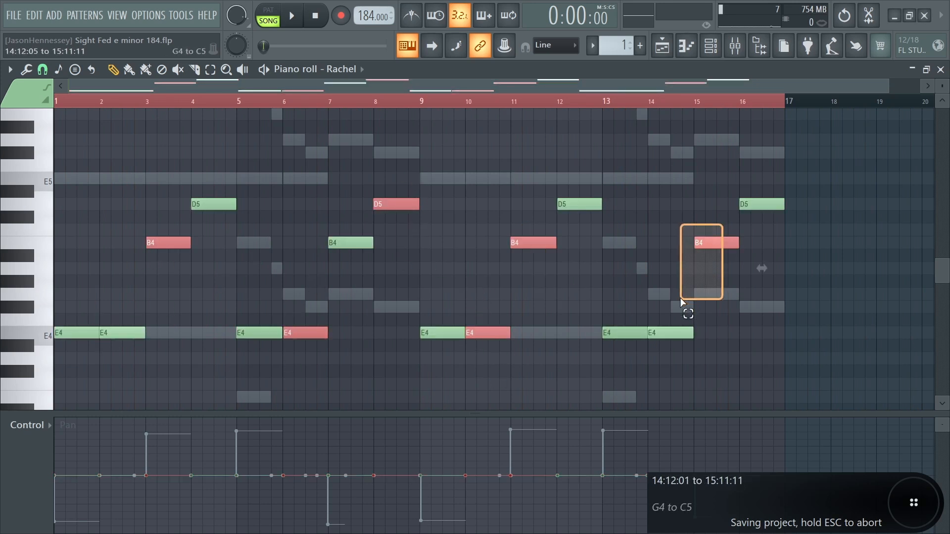
# Nudge the selected Rachel notes slightly off the grid, using the E4 at bar 14 as reference.
pyautogui.keyDown('ctrl'); pyautogui.scroll(8, 678, 347); pyautogui.keyUp('ctrl')
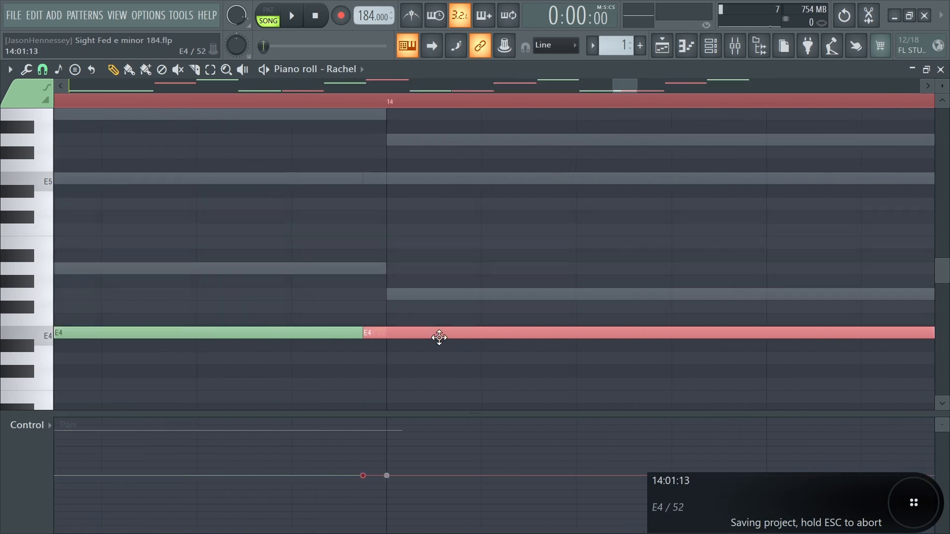
pyautogui.keyDown('ctrl'); pyautogui.scroll(-8, 445, 341); pyautogui.keyUp('ctrl')
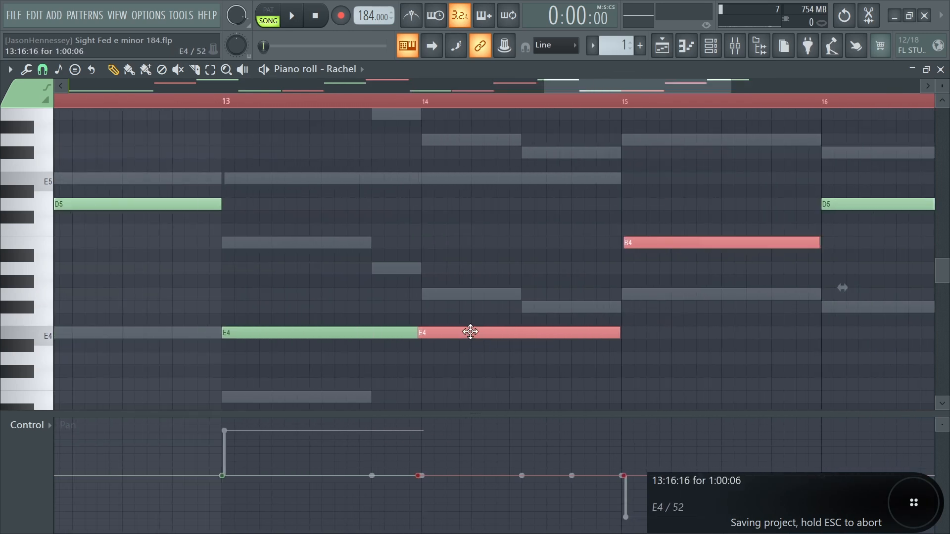
pyautogui.keyDown('ctrl'); pyautogui.scroll(5, 461, 342); pyautogui.keyUp('ctrl')
# Replace the selection with Rachel's E4 at bars 1, 5 and 9 and B4 at bars 3 and 7 for panning.
pyautogui.keyDown('ctrl'); pyautogui.scroll(-8, 296, 361); pyautogui.keyUp('ctrl')
pyautogui.moveTo(113, 290); pyautogui.dragTo(115, 378)
pyautogui.moveTo(84, 303); pyautogui.dragTo(82, 384)
pyautogui.keyDown('ctrl'); pyautogui.scroll(3, 232, 237); pyautogui.keyUp('ctrl')
pyautogui.moveTo(233, 237); pyautogui.dragTo(262, 268)
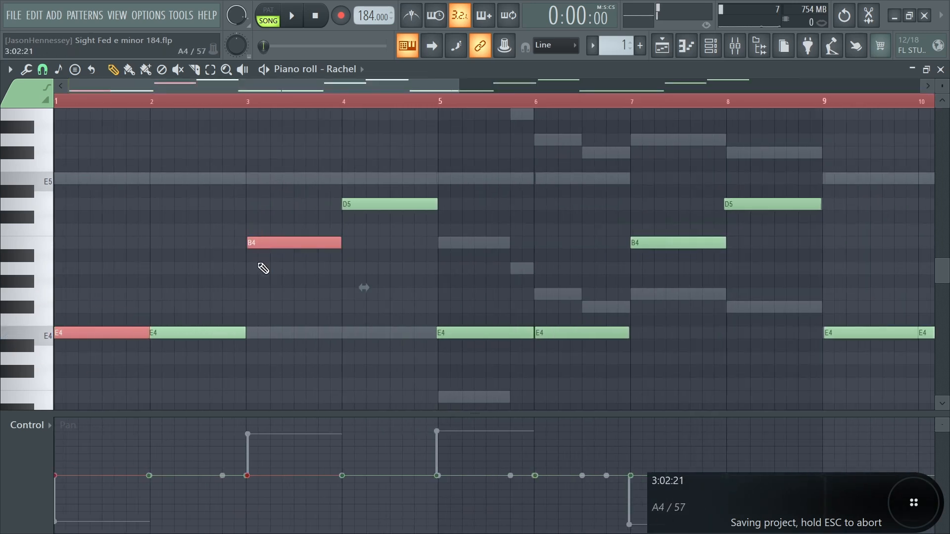
pyautogui.keyDown('ctrl'); pyautogui.click(465, 333); pyautogui.keyUp('ctrl')
pyautogui.keyDown('ctrl'); pyautogui.click(651, 242); pyautogui.keyUp('ctrl')
pyautogui.keyDown('ctrl'); pyautogui.scroll(-2, 544, 267); pyautogui.keyUp('ctrl')
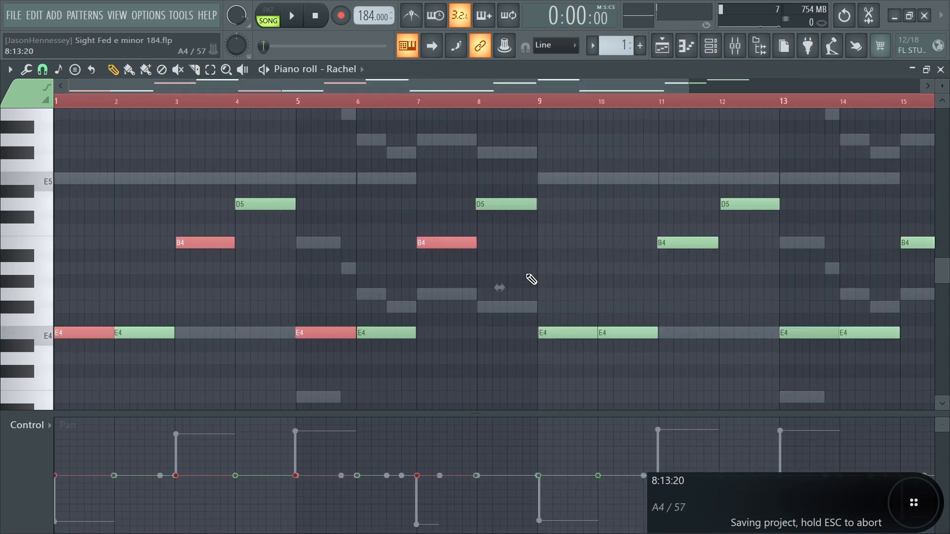
pyautogui.keyDown('ctrl'); pyautogui.click(591, 332); pyautogui.keyUp('ctrl')
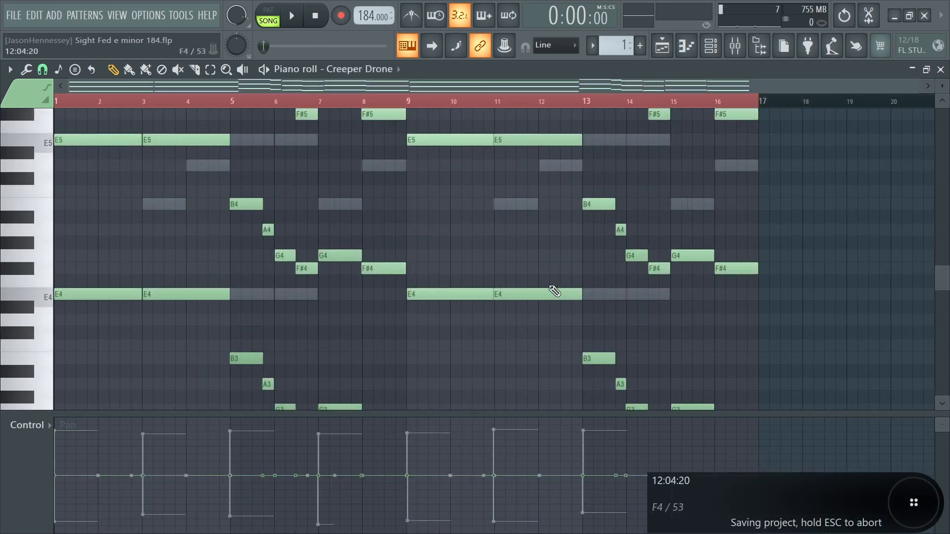
# Strum all Creeper Drone notes with start time, velocity and alternate direction enabled.
pyautogui.hotkey('ctrl', 'a')
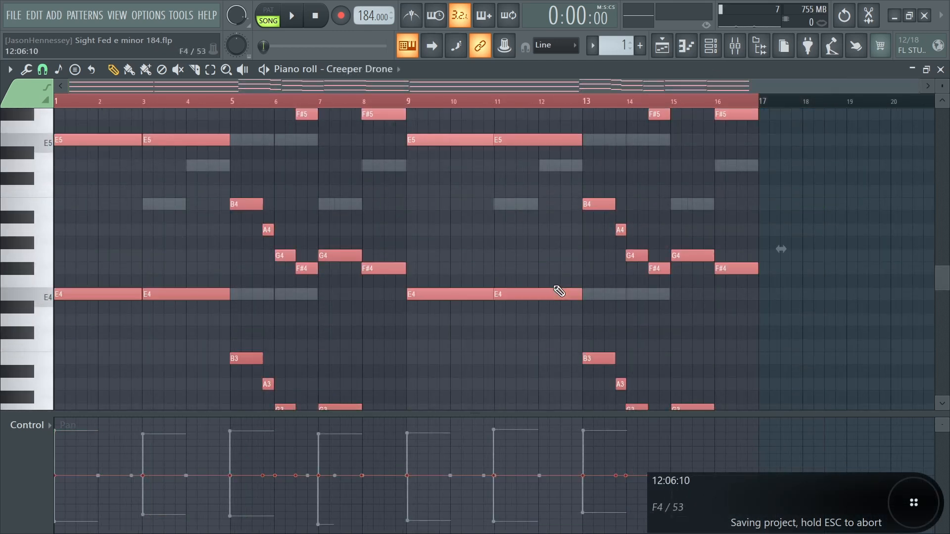
pyautogui.hotkey('alt', 's')
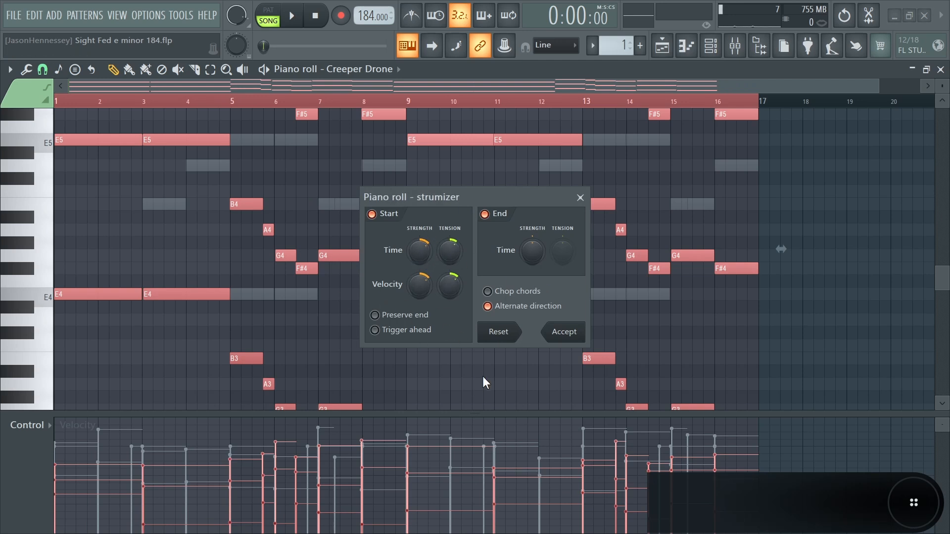
pyautogui.click(557, 337)
# Group-select Creeper Drone's A3, G3 and F#3 before bar 7, G4 and F#4 at bars 7–8, E4 at bar 11, and A4, G4, F#4 and B3 around bars 13–14.
pyautogui.scroll(-4, 495, 355)
pyautogui.scroll(5, 495, 355)
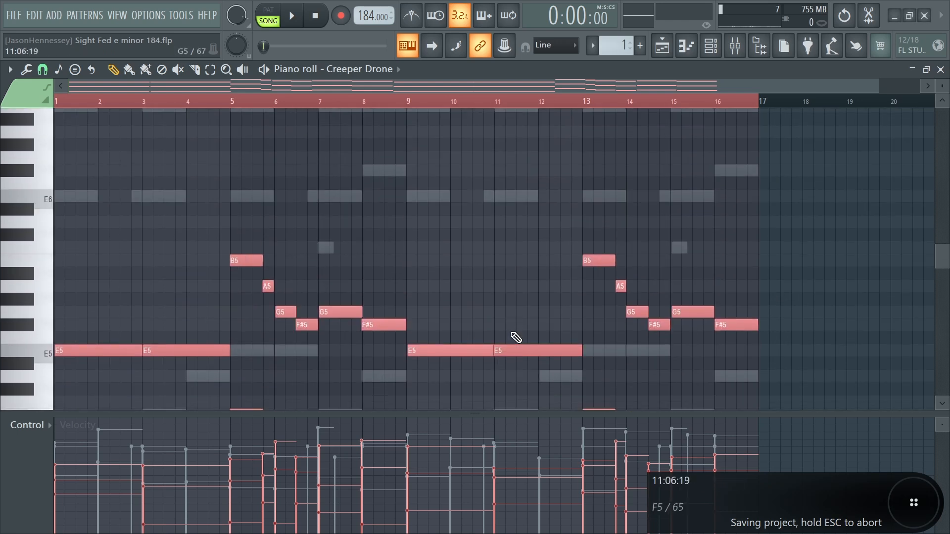
pyautogui.moveTo(303, 312); pyautogui.dragTo(267, 404)
pyautogui.moveTo(365, 199); pyautogui.dragTo(362, 257)
pyautogui.moveTo(530, 237); pyautogui.dragTo(530, 271)
pyautogui.moveTo(653, 185); pyautogui.dragTo(610, 258)
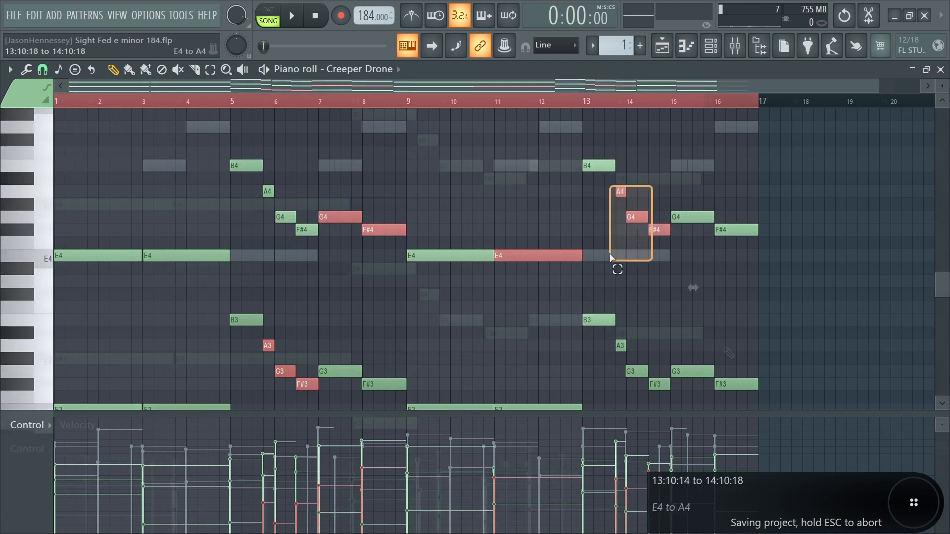
pyautogui.moveTo(607, 304); pyautogui.dragTo(606, 345)
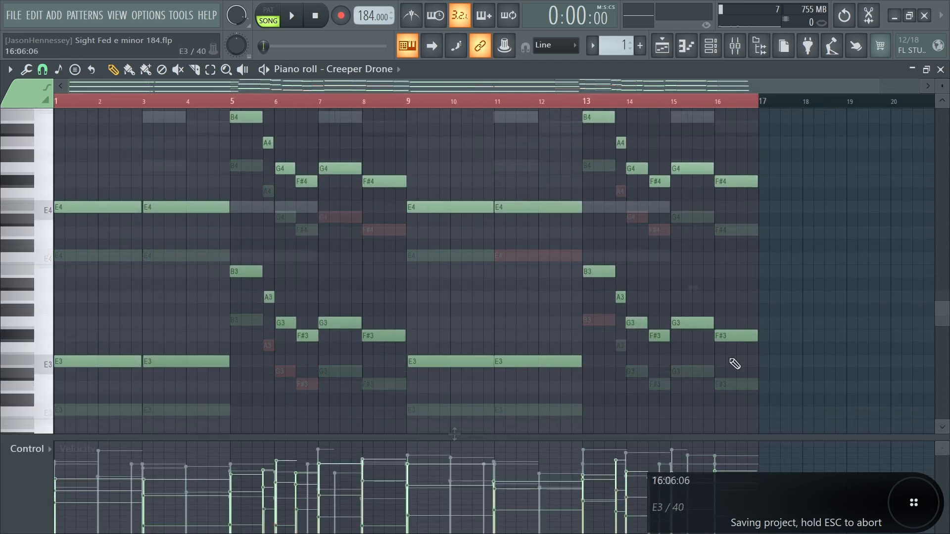
# Show Creeper Drone's note panning and select E3 at bars 1, 3, 9 and 11, B3 at bars 5 and 13, and G3 at bars 7 and 15.
pyautogui.scroll(-2, 729, 357)
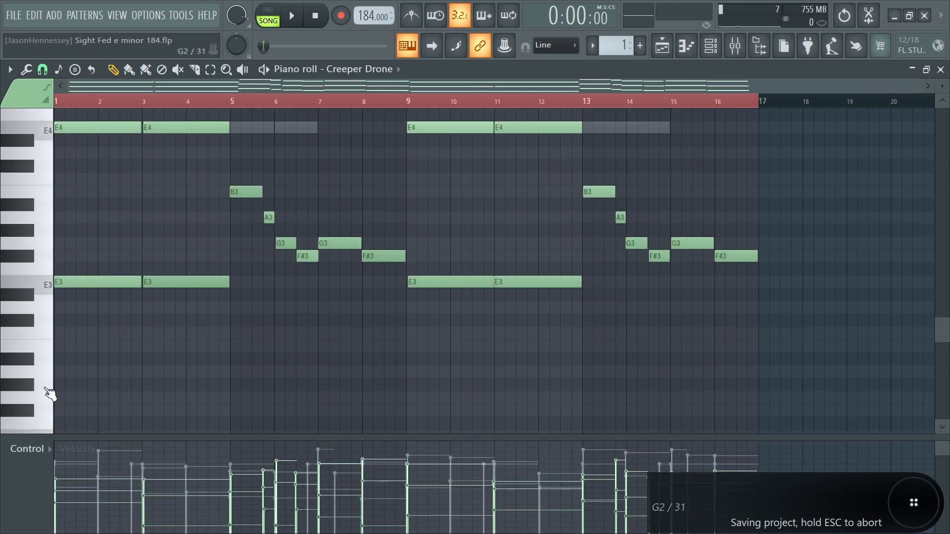
pyautogui.click(20, 448)
pyautogui.click(67, 406)
pyautogui.moveTo(76, 246); pyautogui.dragTo(216, 300)
pyautogui.keyDown('ctrl'); pyautogui.click(243, 190); pyautogui.keyUp('ctrl')
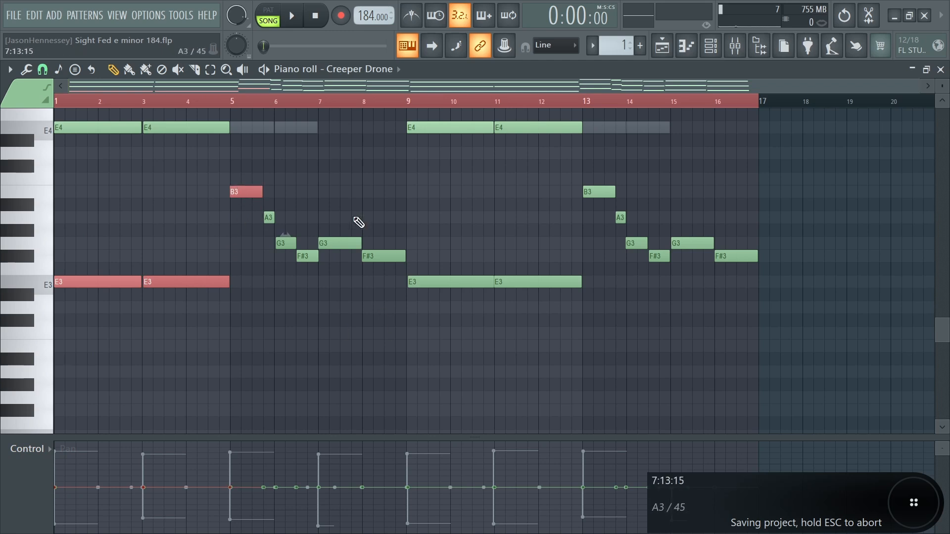
pyautogui.moveTo(439, 276); pyautogui.dragTo(441, 287)
pyautogui.moveTo(521, 277); pyautogui.dragTo(524, 326)
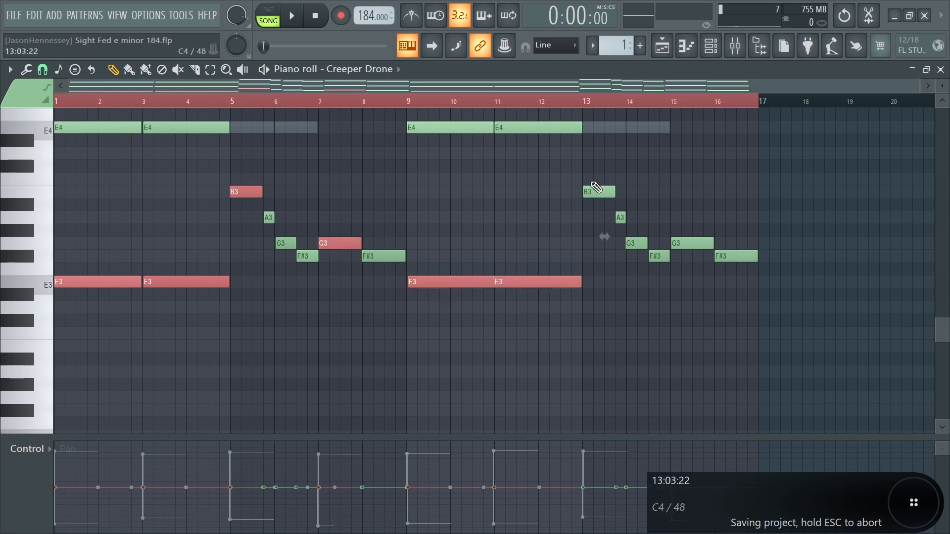
pyautogui.keyDown('ctrl'); pyautogui.click(612, 193); pyautogui.keyUp('ctrl')
pyautogui.keyDown('ctrl'); pyautogui.click(692, 244); pyautogui.keyUp('ctrl')
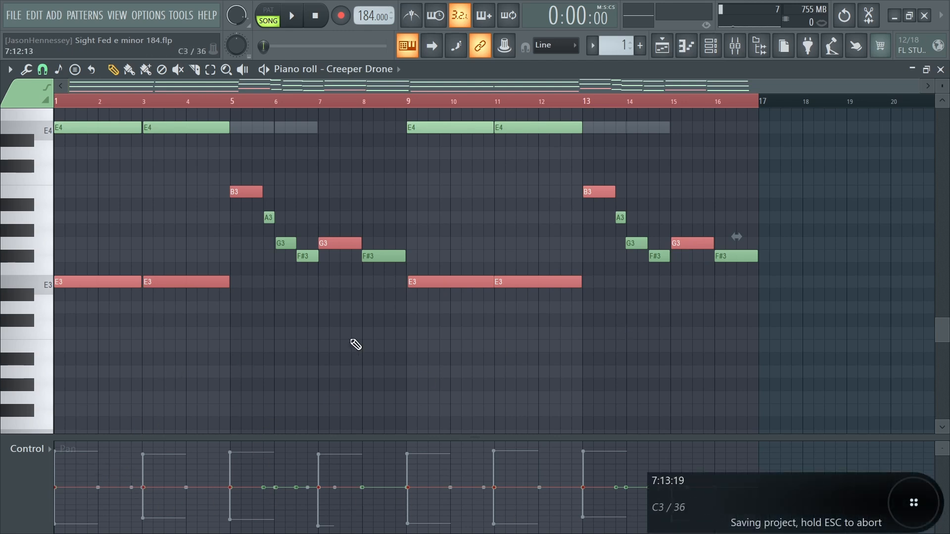
# Examine Rachel's note panning for comparison and return to Creeper Drone's notes.
pyautogui.click(710, 46)
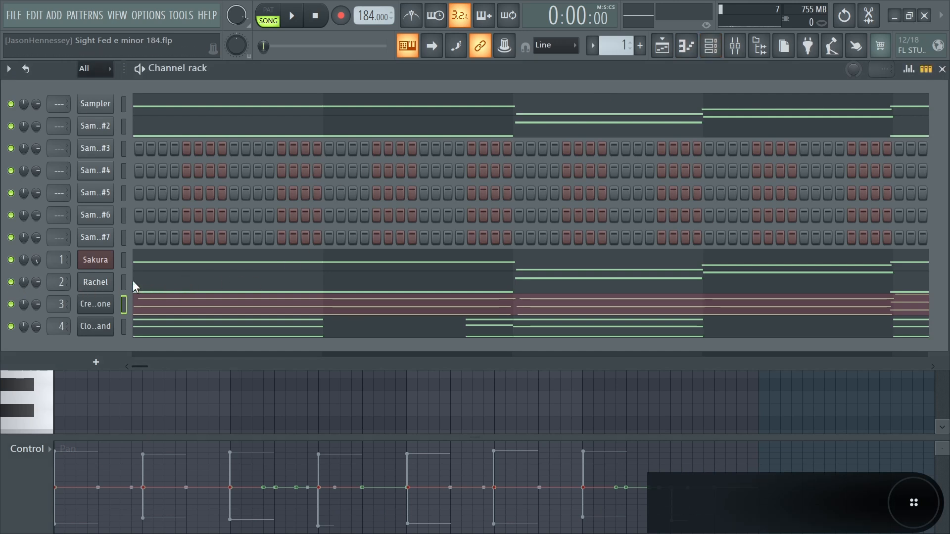
pyautogui.click(198, 292)
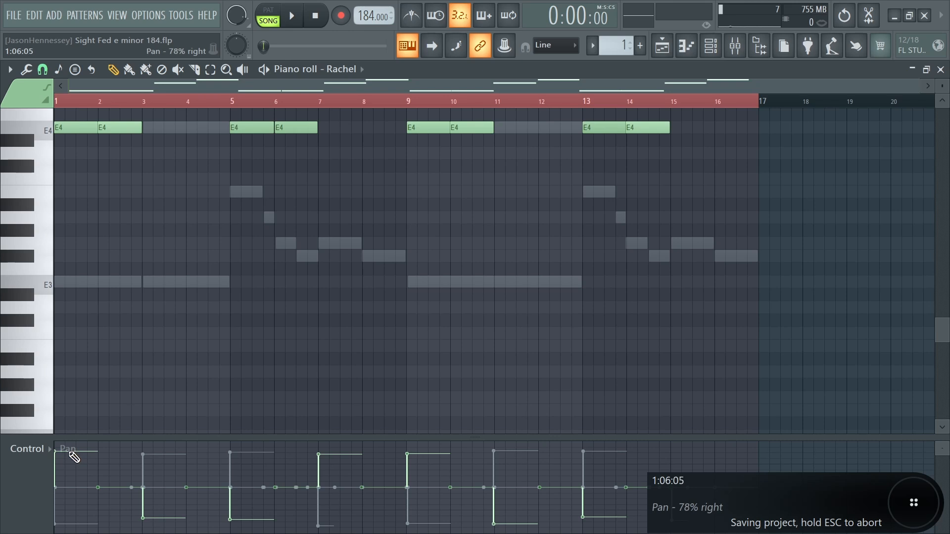
pyautogui.click(710, 46)
pyautogui.click(153, 307)
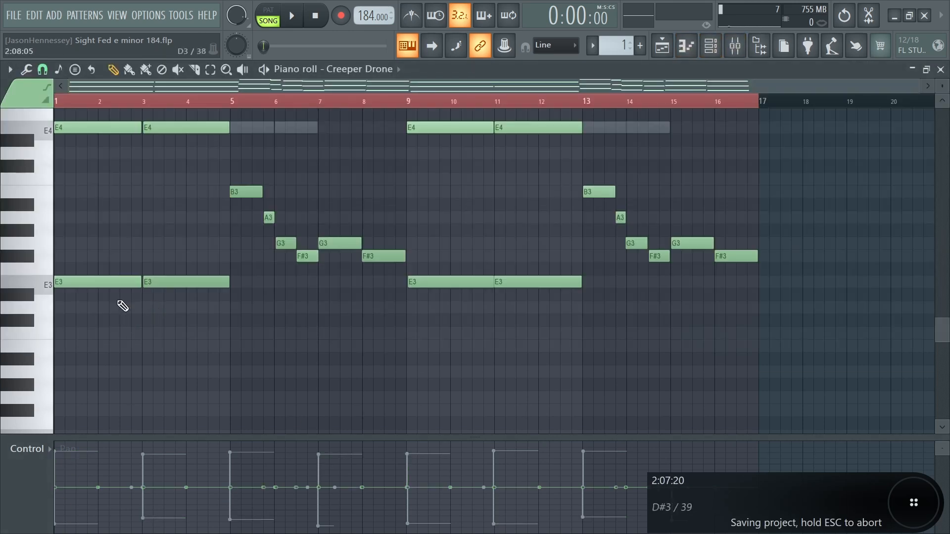
# Randomize velocity and release of all Close Grand notes with bipolar levels, and quantize their start times with the dotted eighths template.
pyautogui.doubleClick(352, 280)
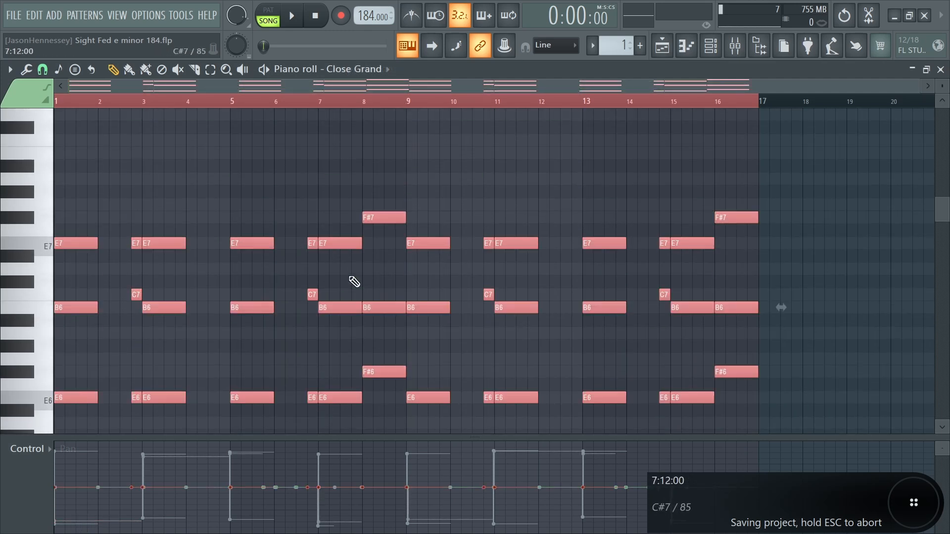
pyautogui.hotkey('alt', 'r')
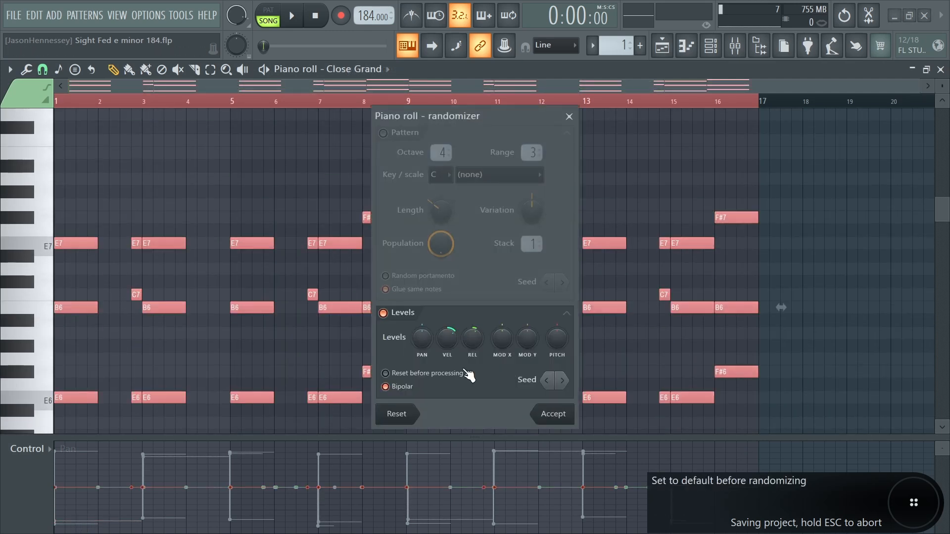
pyautogui.click(553, 414)
pyautogui.hotkey('alt', 'q')
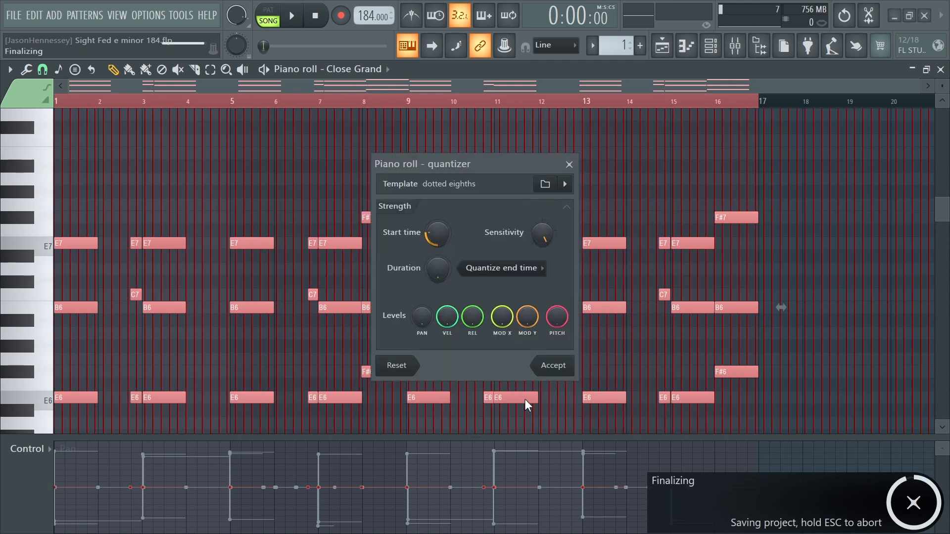
pyautogui.click(555, 370)
# Select Close Grand's C7 and B6 around bar 3, E6 at bar 5, and B6 and F#6 at bar 8.
pyautogui.moveTo(194, 307); pyautogui.dragTo(131, 291)
pyautogui.moveTo(240, 391); pyautogui.dragTo(250, 403)
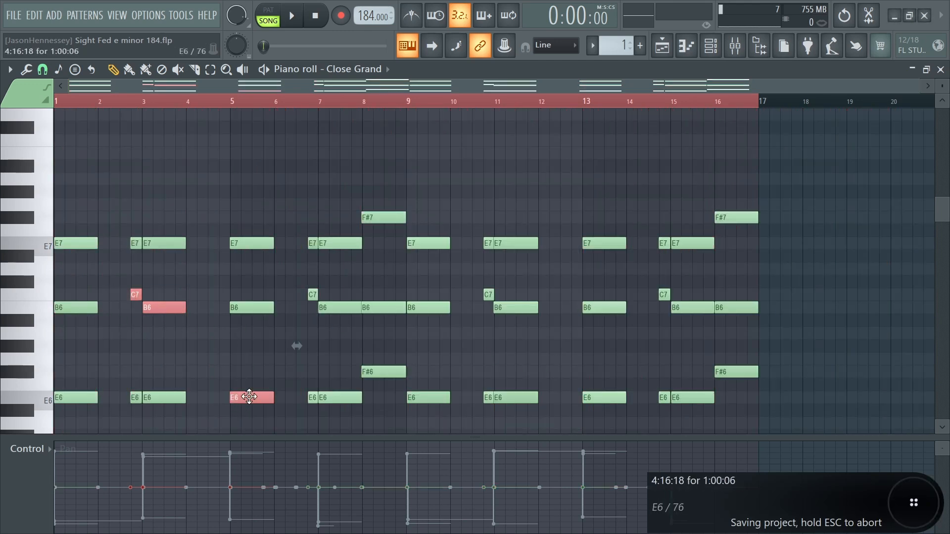
pyautogui.moveTo(366, 301); pyautogui.dragTo(380, 407)
# Strum all Close Grand notes with start time, velocity and alternate direction enabled.
pyautogui.hotkey('ctrl', 'a')
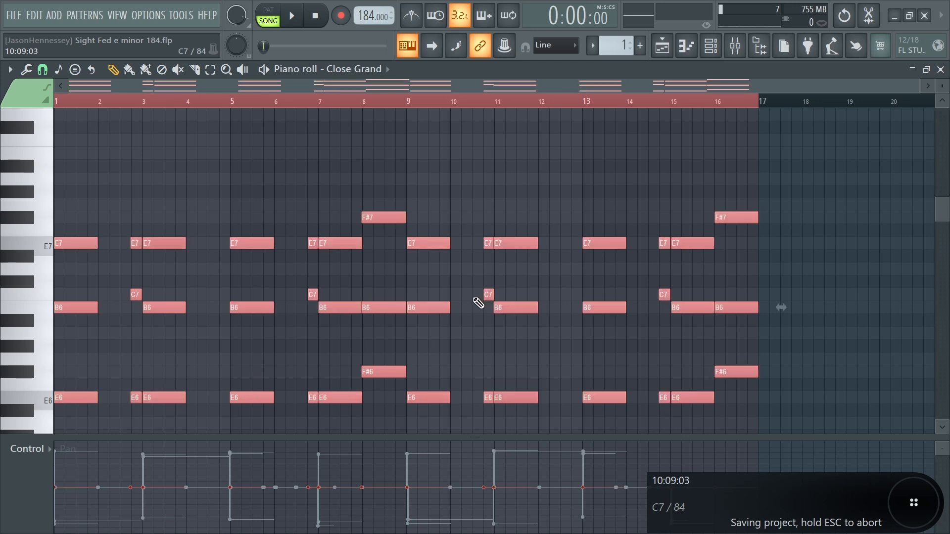
pyautogui.hotkey('alt', 'q')
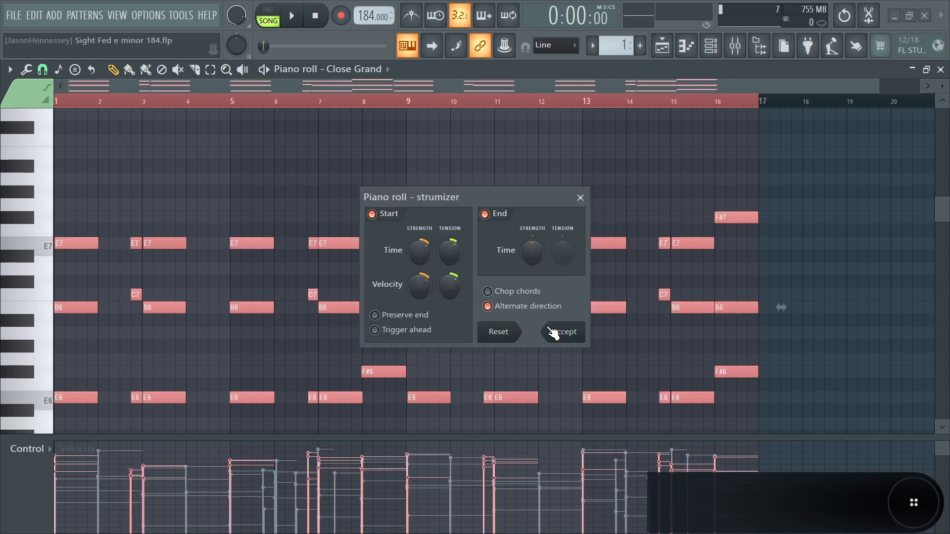
pyautogui.click(559, 332)
# Select the strummed Close Grand notes C7 and B6 around bar 3, E6 at bar 5, B6 at bars 7–8 and F#6 at bar 8.
pyautogui.moveTo(188, 289); pyautogui.dragTo(130, 327)
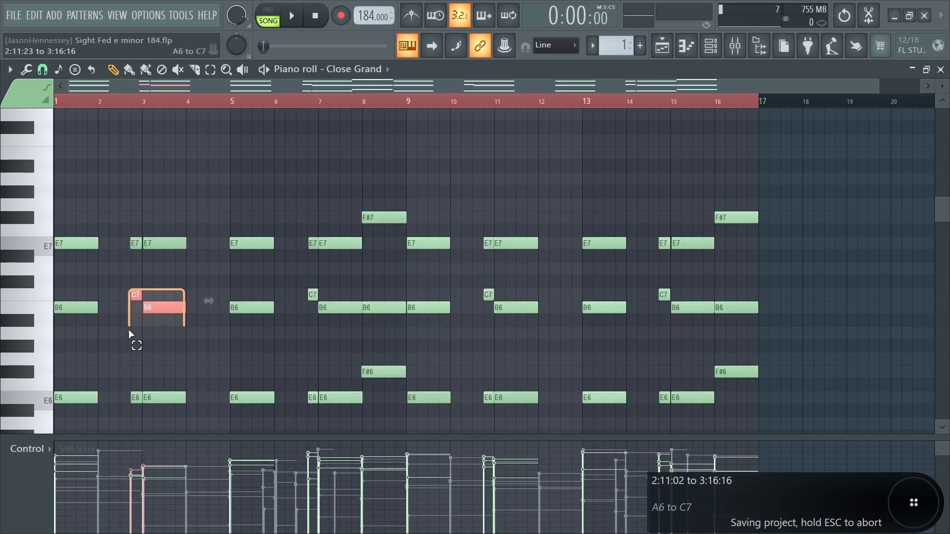
pyautogui.moveTo(238, 333); pyautogui.dragTo(250, 403)
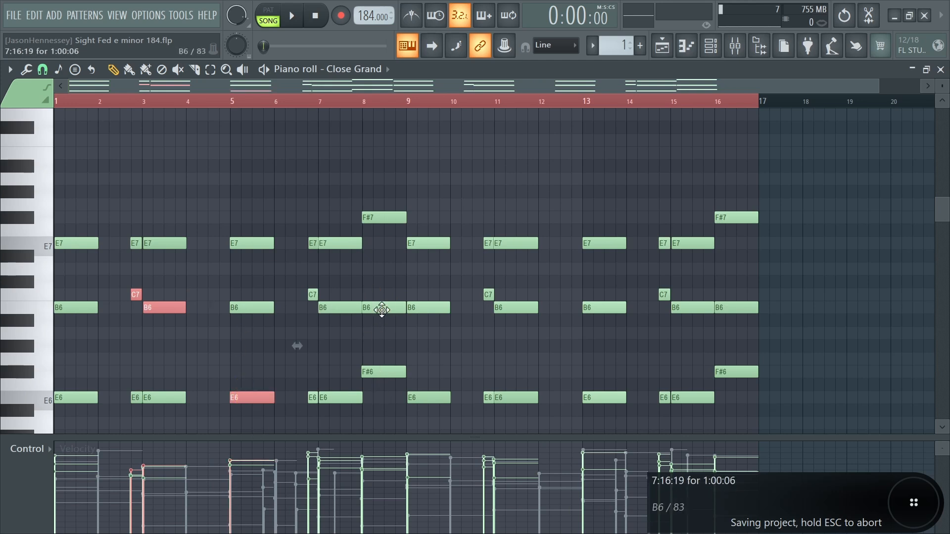
pyautogui.keyDown('ctrl'); pyautogui.click(382, 310); pyautogui.keyUp('ctrl')
pyautogui.keyDown('ctrl'); pyautogui.click(380, 371); pyautogui.keyUp('ctrl')
# Add C7, E7 and B6 around bar 11, B6 at bar 13, E7 at bar 15 and B6 at bars 15–16 to the selection.
pyautogui.keyDown('ctrl'); pyautogui.click(497, 244); pyautogui.keyUp('ctrl')
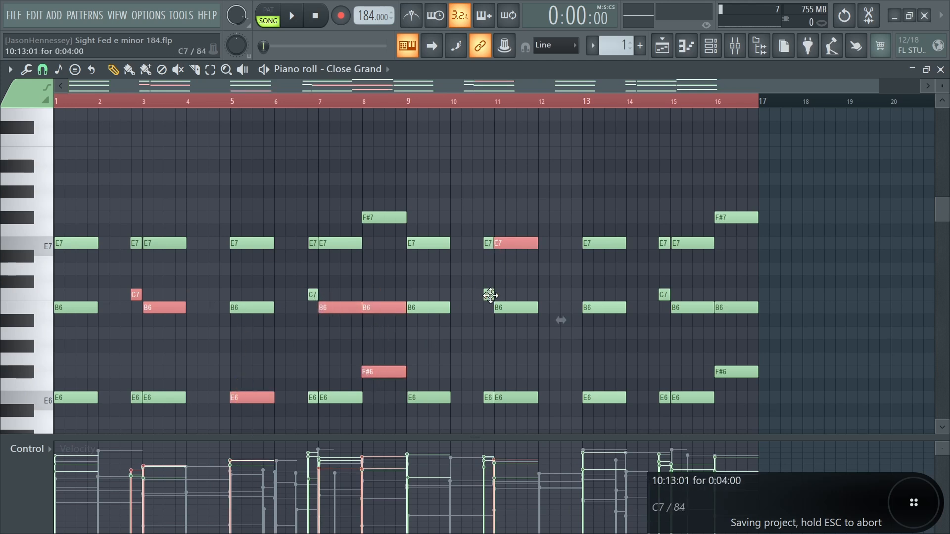
pyautogui.keyDown('ctrl'); pyautogui.click(509, 307); pyautogui.keyUp('ctrl')
pyautogui.keyDown('ctrl'); pyautogui.click(608, 308); pyautogui.keyUp('ctrl')
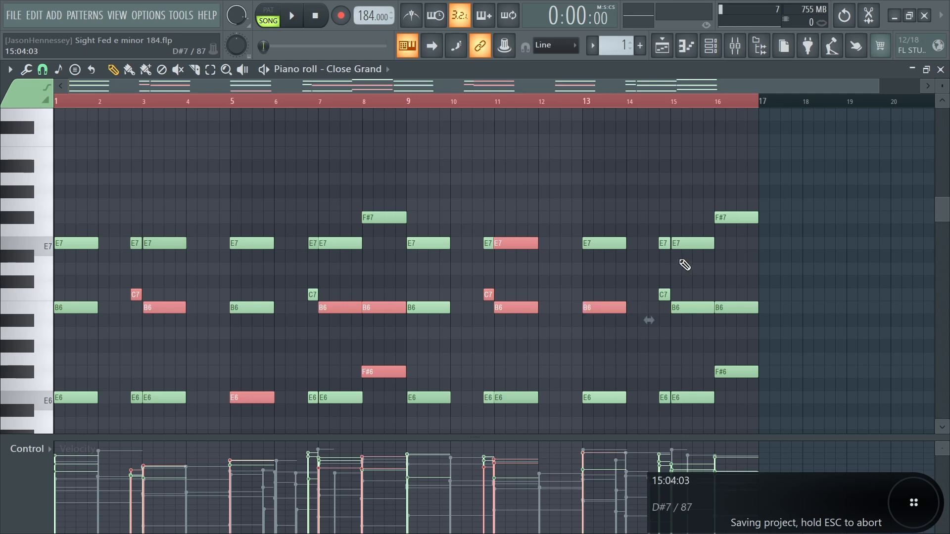
pyautogui.keyDown('ctrl'); pyautogui.click(690, 244); pyautogui.keyUp('ctrl')
pyautogui.keyDown('ctrl'); pyautogui.click(737, 309); pyautogui.keyUp('ctrl')
pyautogui.keyDown('ctrl'); pyautogui.click(691, 308); pyautogui.keyUp('ctrl')
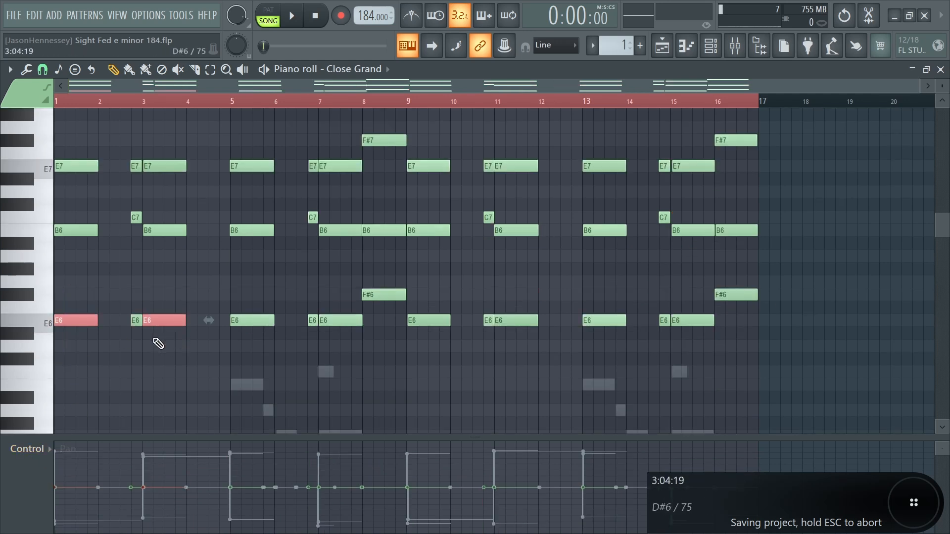
# Show Close Grand's note panning and select E6 at bars 1, 3, 5 and 7.
pyautogui.scroll(5, 186, 344)
pyautogui.scroll(-3, 321, 332)
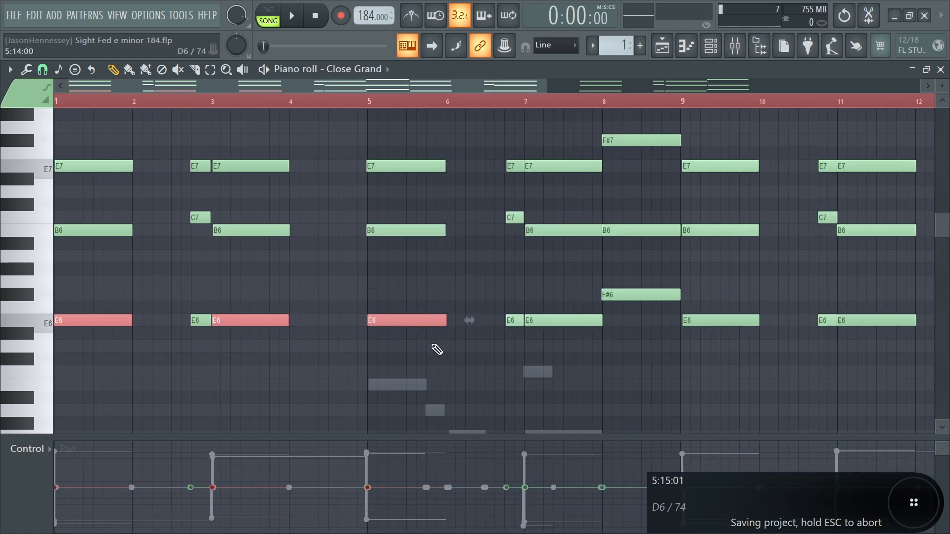
pyautogui.keyDown('ctrl'); pyautogui.click(554, 321); pyautogui.keyUp('ctrl')
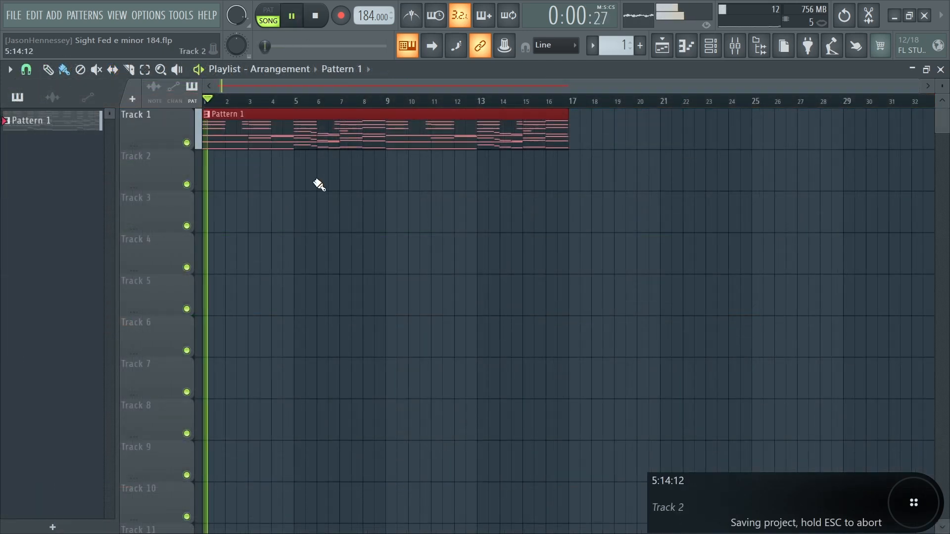
# Stop the playback and copy the Creeper Drone and Close Grand notes into Sampler #3 and Sampler #4.
pyautogui.press('space')
pyautogui.click(710, 46)
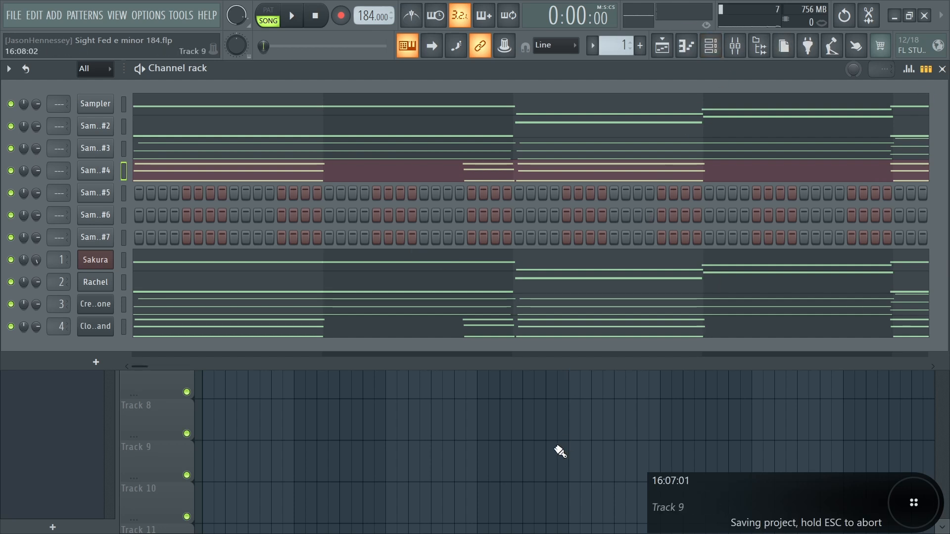
pyautogui.press('F6')
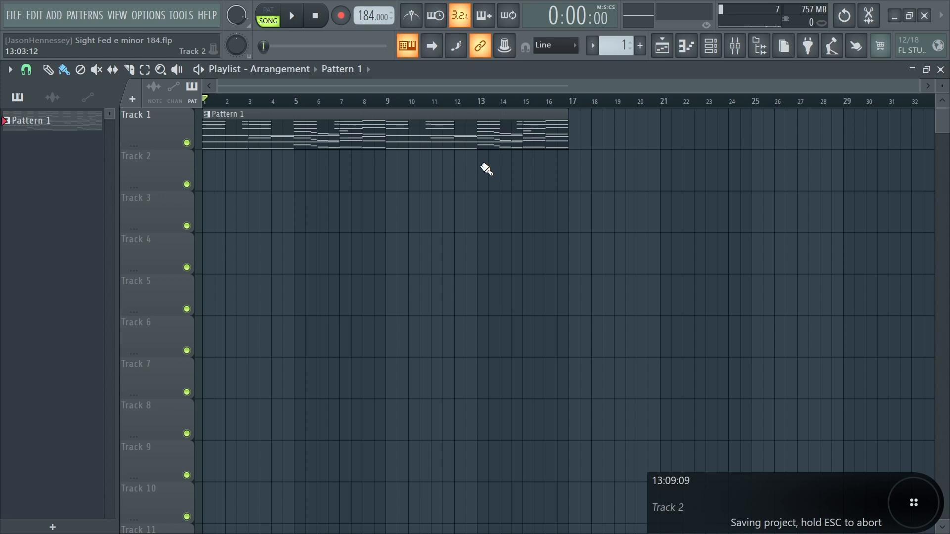
# Play the arrangement and examine Sakura's notes and panning in the piano roll.
pyautogui.press('space')
pyautogui.press('F7')
pyautogui.press('F6')
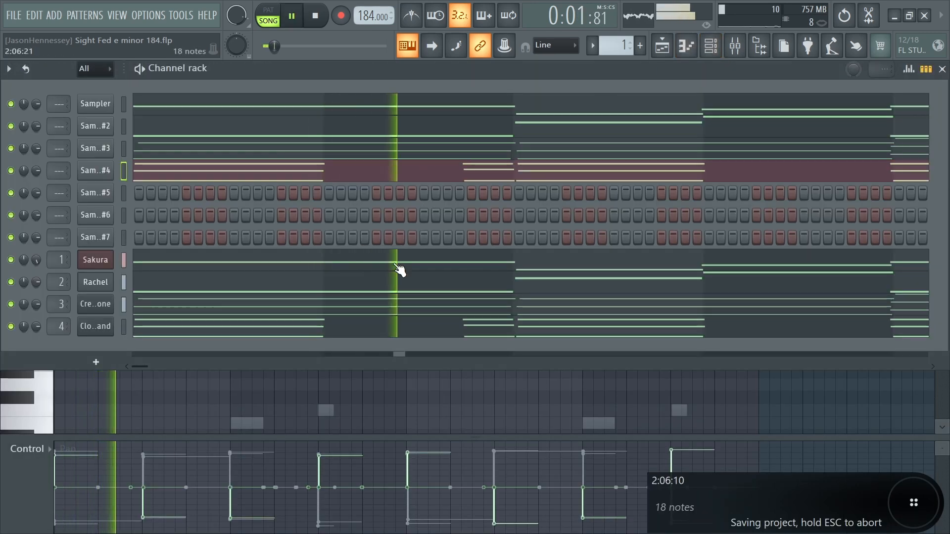
pyautogui.press('F6')
pyautogui.scroll(3, 337, 250)
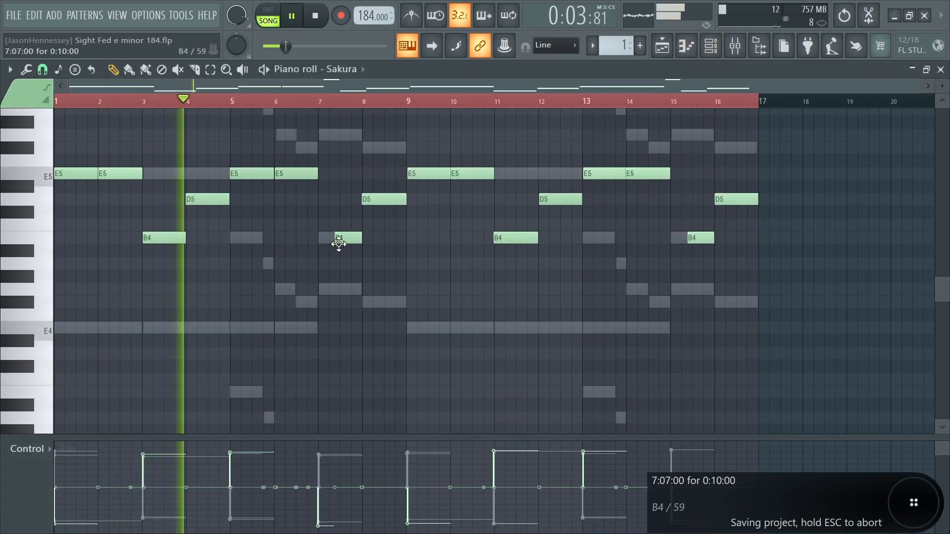
pyautogui.scroll(4, 342, 247)
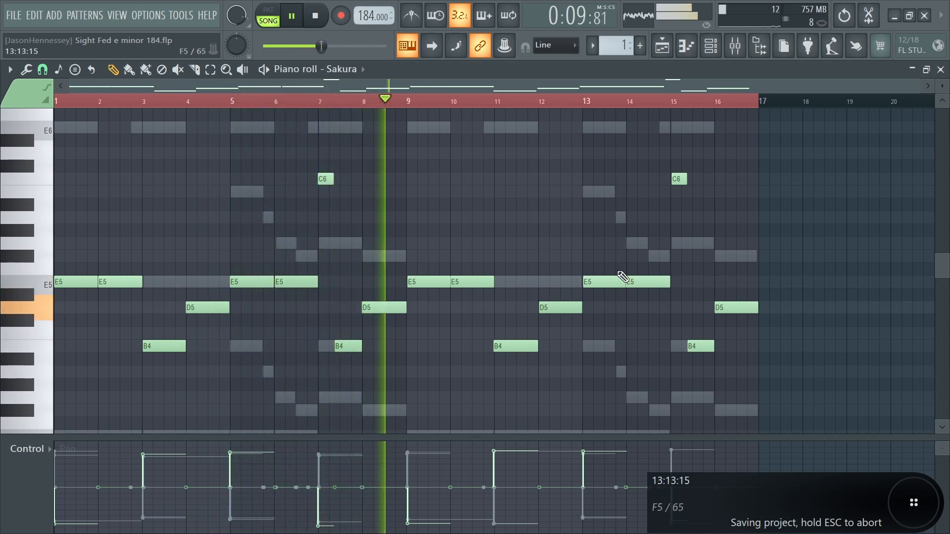
# Examine Rachel's and Creeper Drone's notes and panning in the piano roll during playback.
pyautogui.click(711, 45)
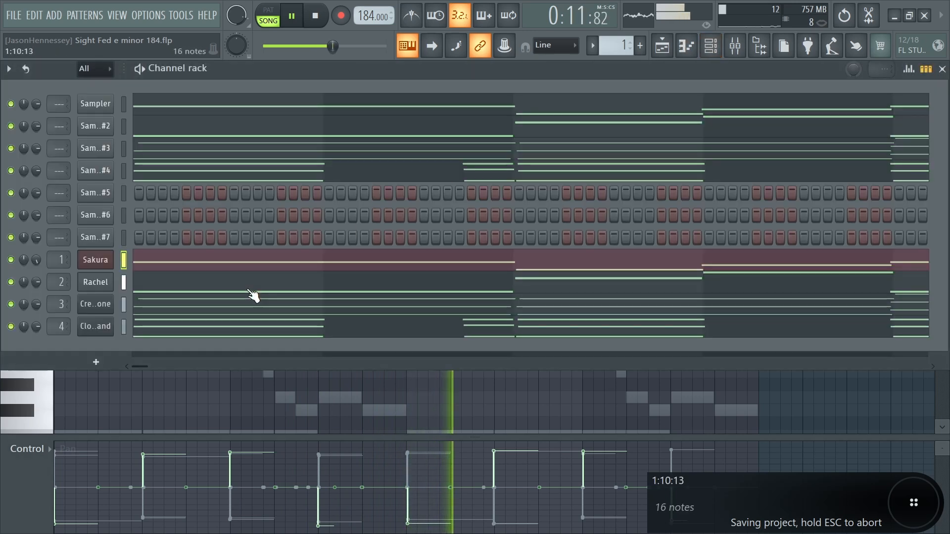
pyautogui.click(229, 289)
pyautogui.scroll(-3, 532, 262)
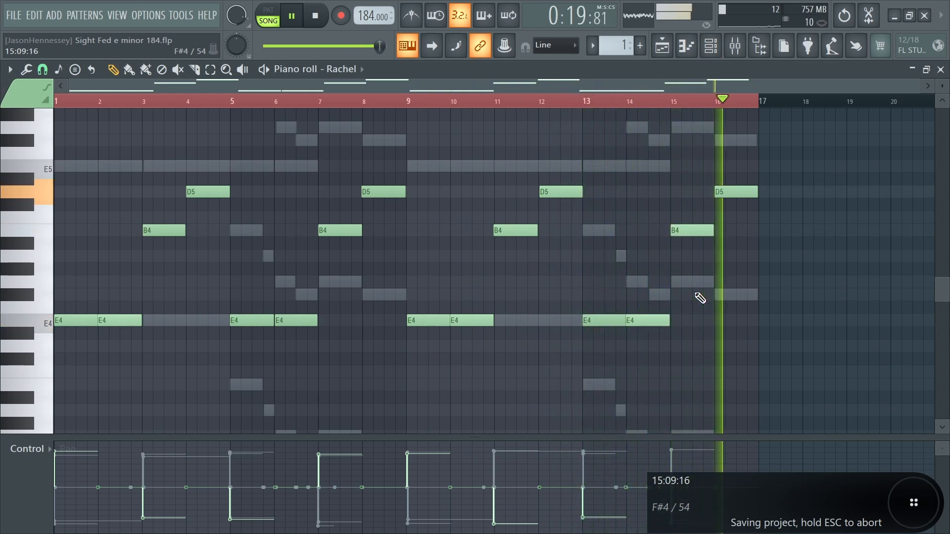
pyautogui.click(710, 46)
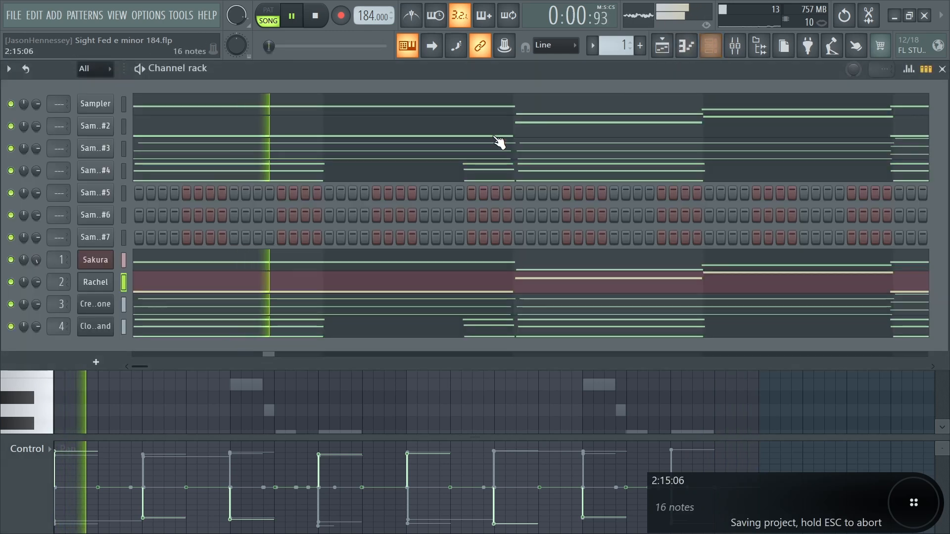
pyautogui.press('F6')
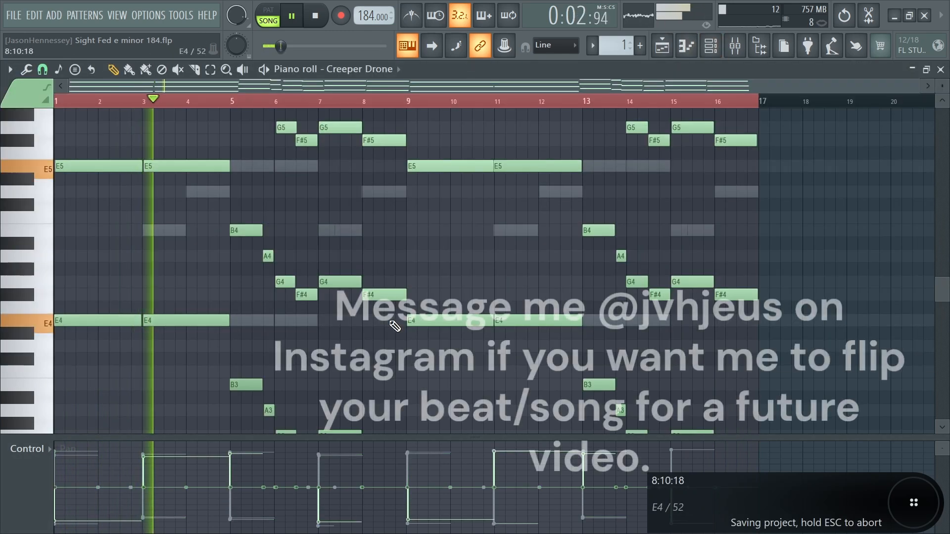
pyautogui.scroll(1, 394, 326)
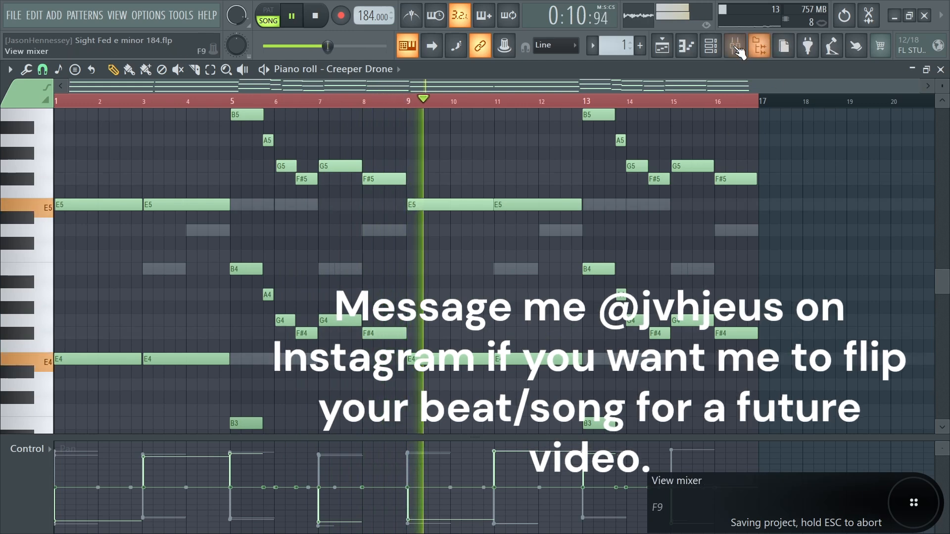
# Examine Close Grand's notes and panning during playback, and return to the playlist.
pyautogui.click(759, 46)
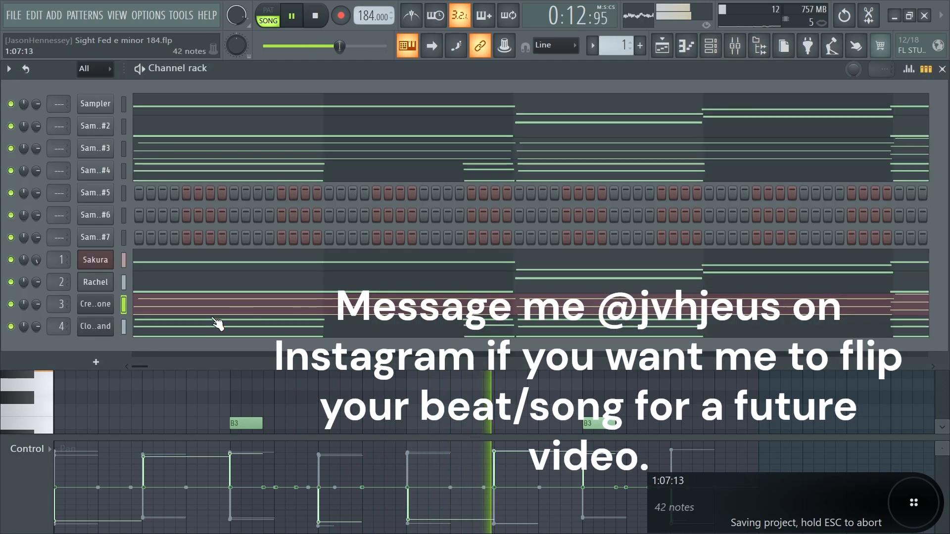
pyautogui.press('F6')
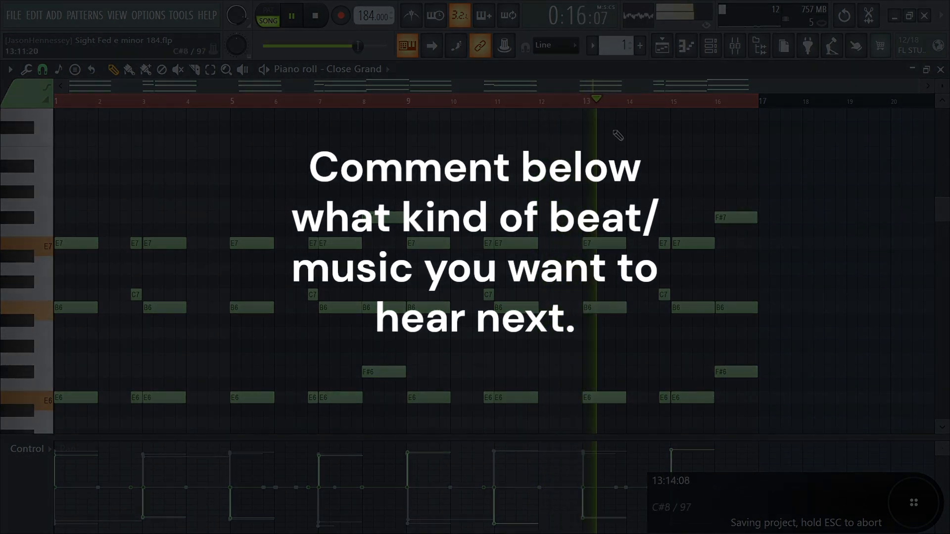
pyautogui.press('F5')
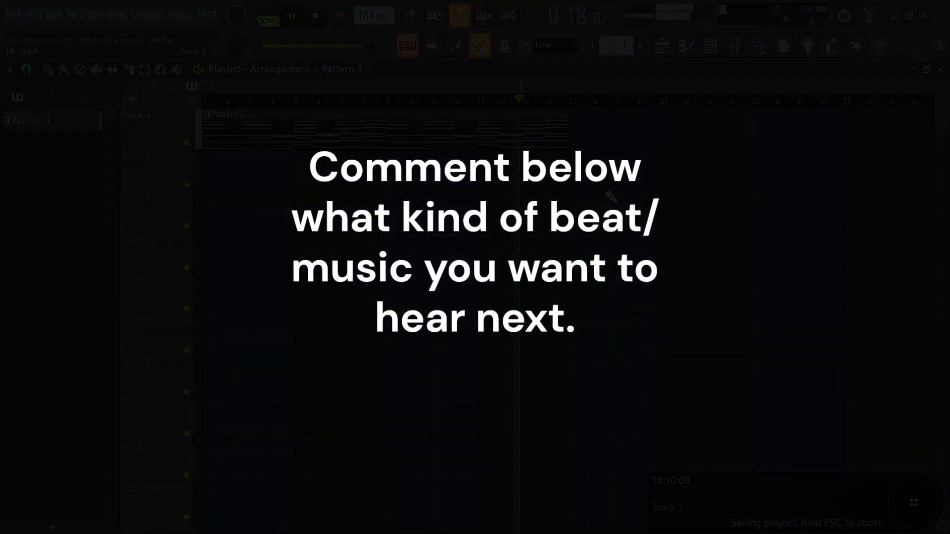